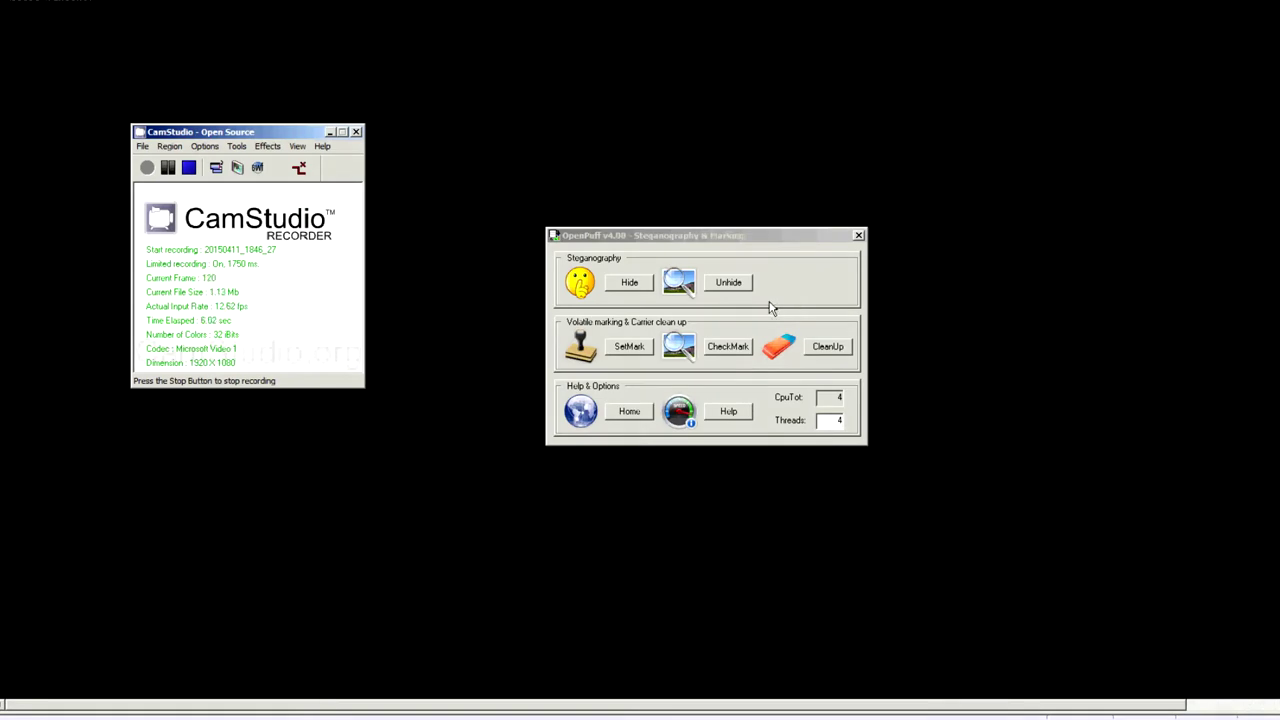
Start data hiding and disable the separate scrambling password (C).
click(628, 290)
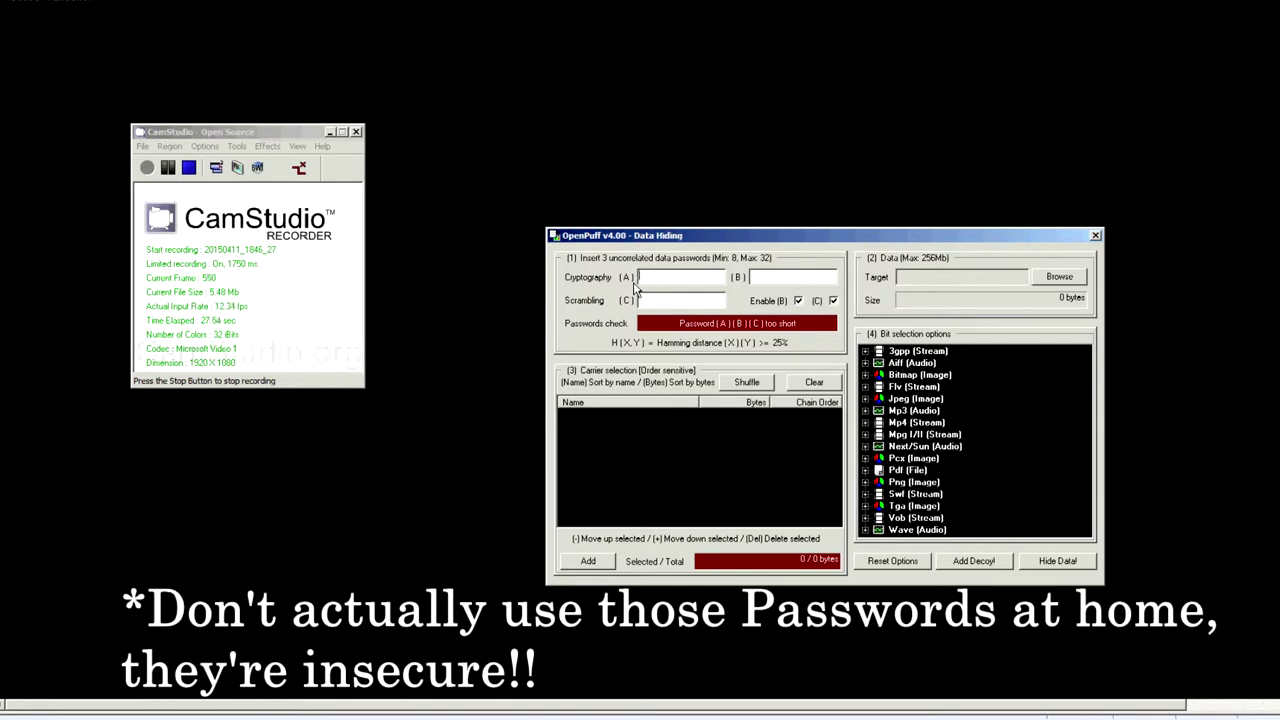
click(833, 301)
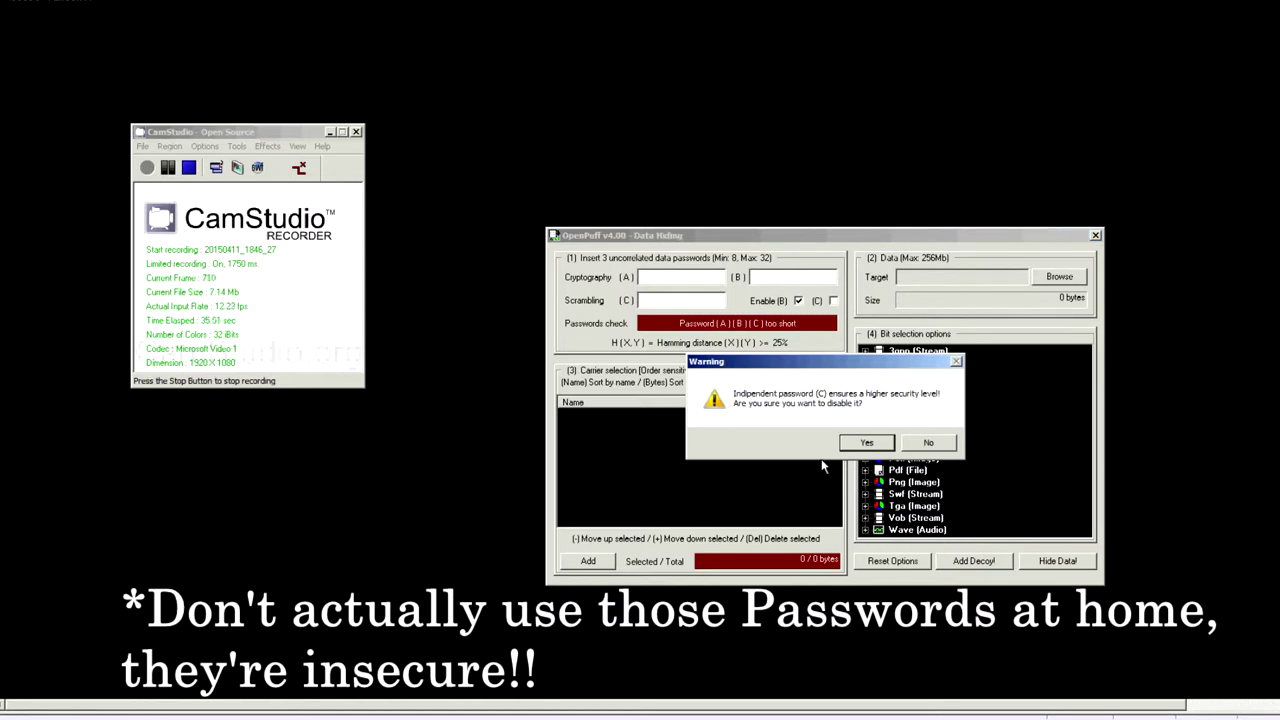
click(866, 443)
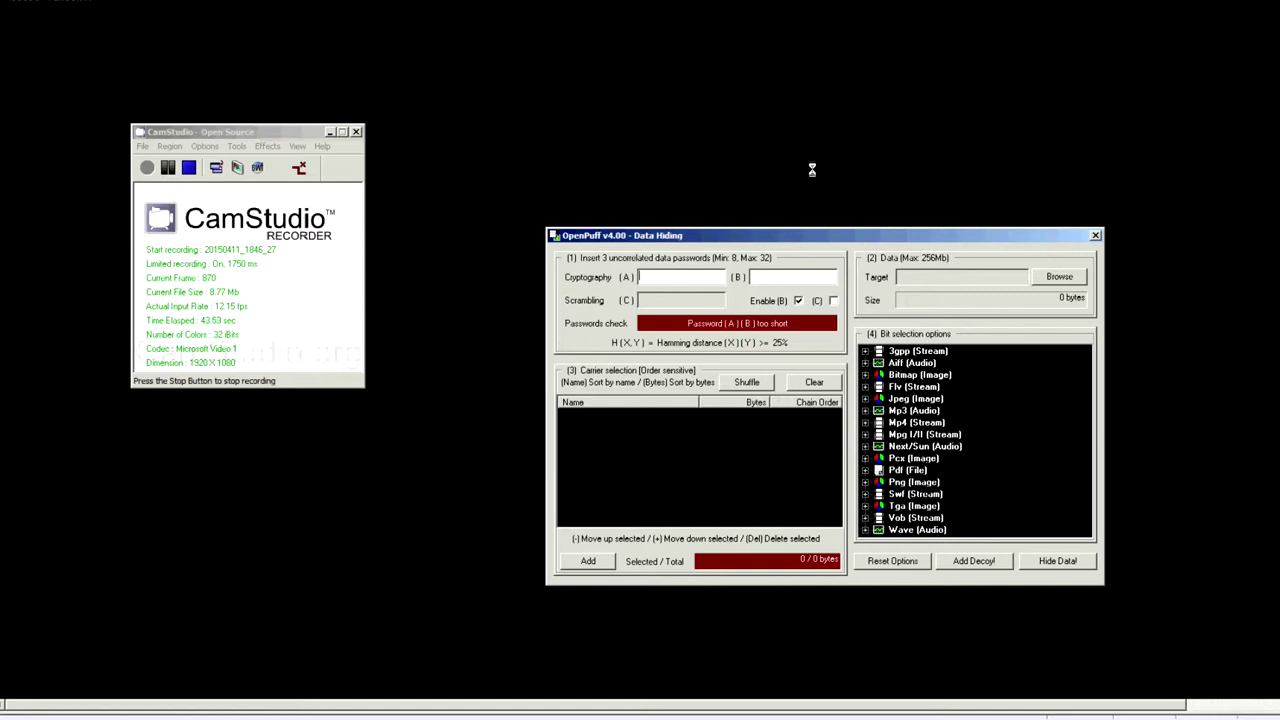
Enter cryptography password A, then password B in the second field.
text(********)
key(Tab)
text(******)
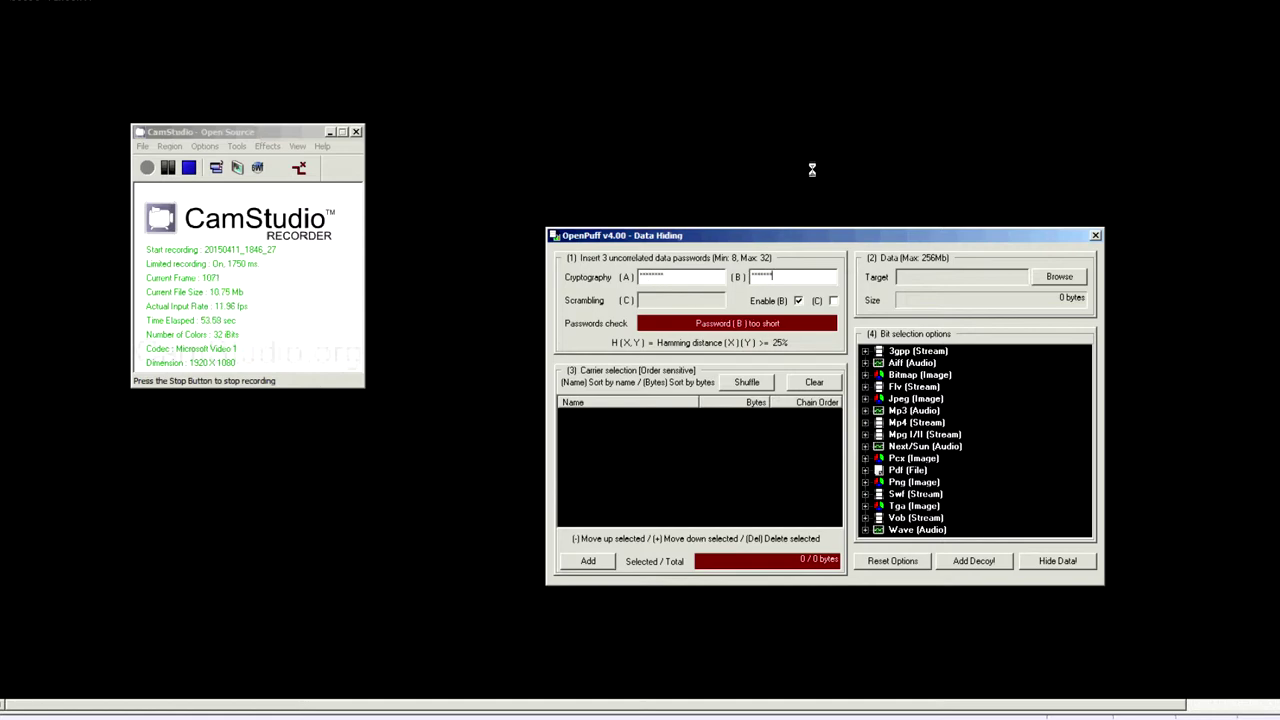
text(****)
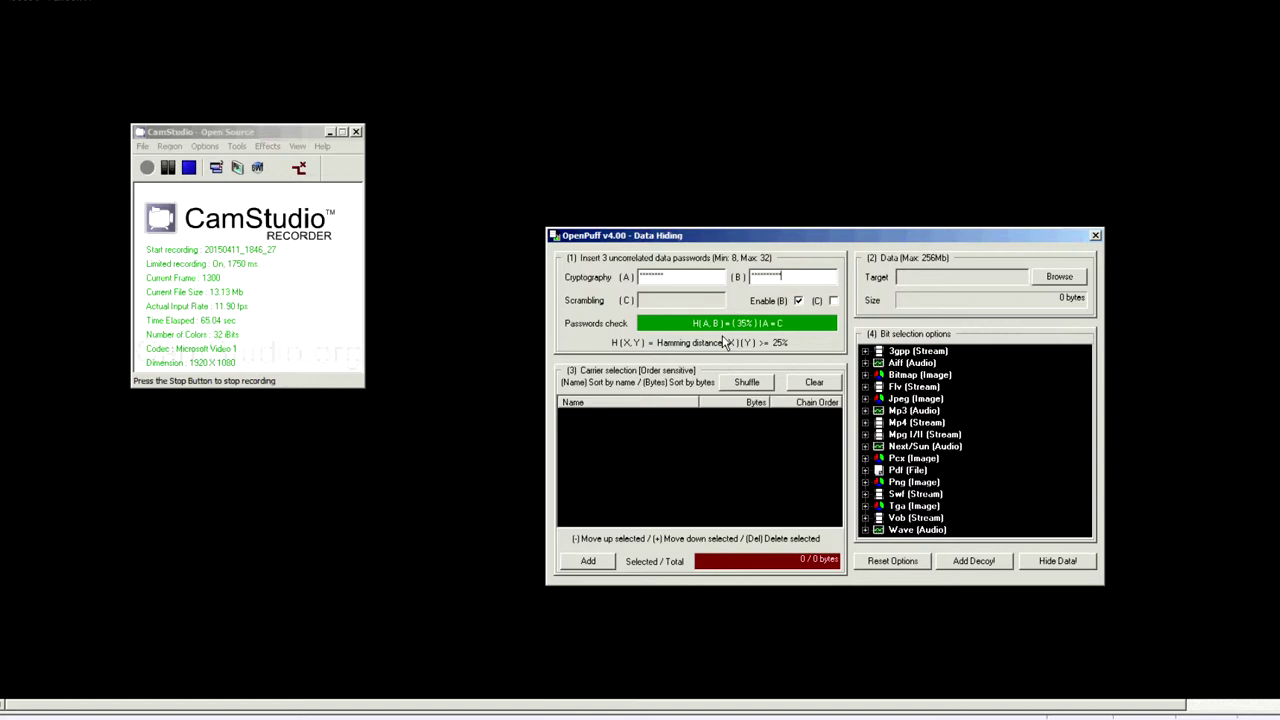
Set the TOP_SECRET note as the data to hide and try turing.jpg as carrier, which is too small.
click(1060, 278)
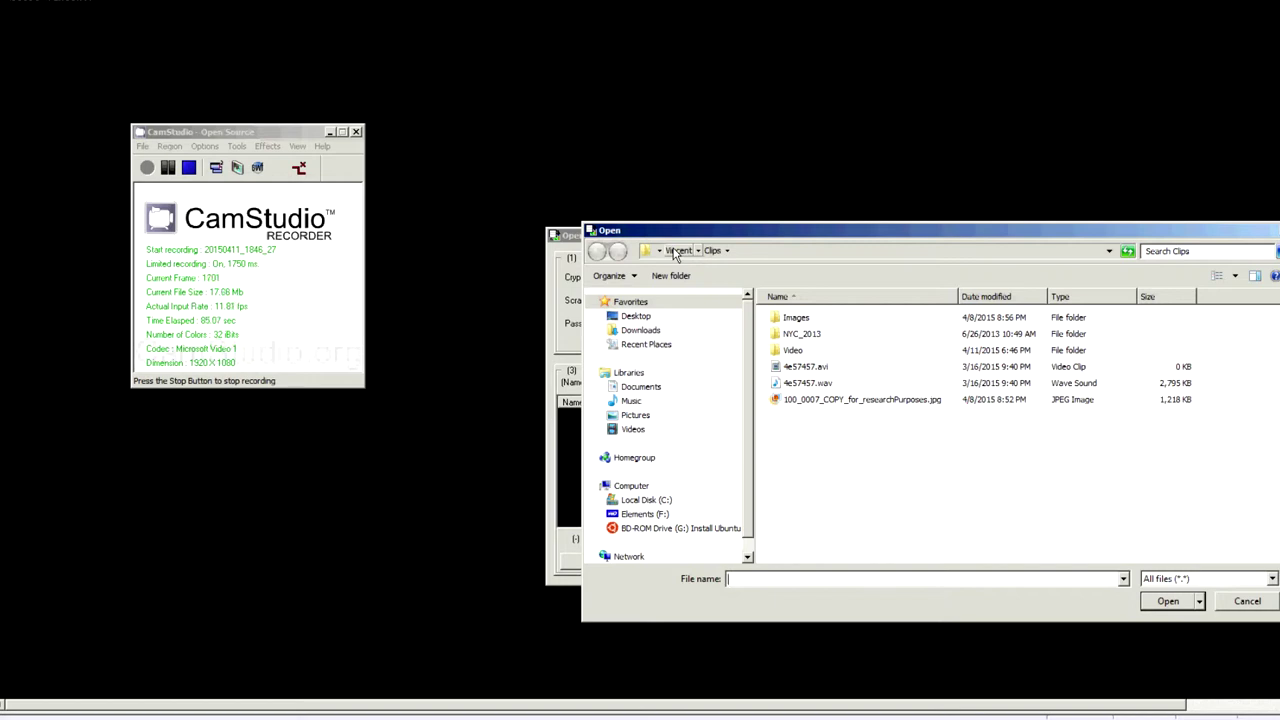
click(679, 251)
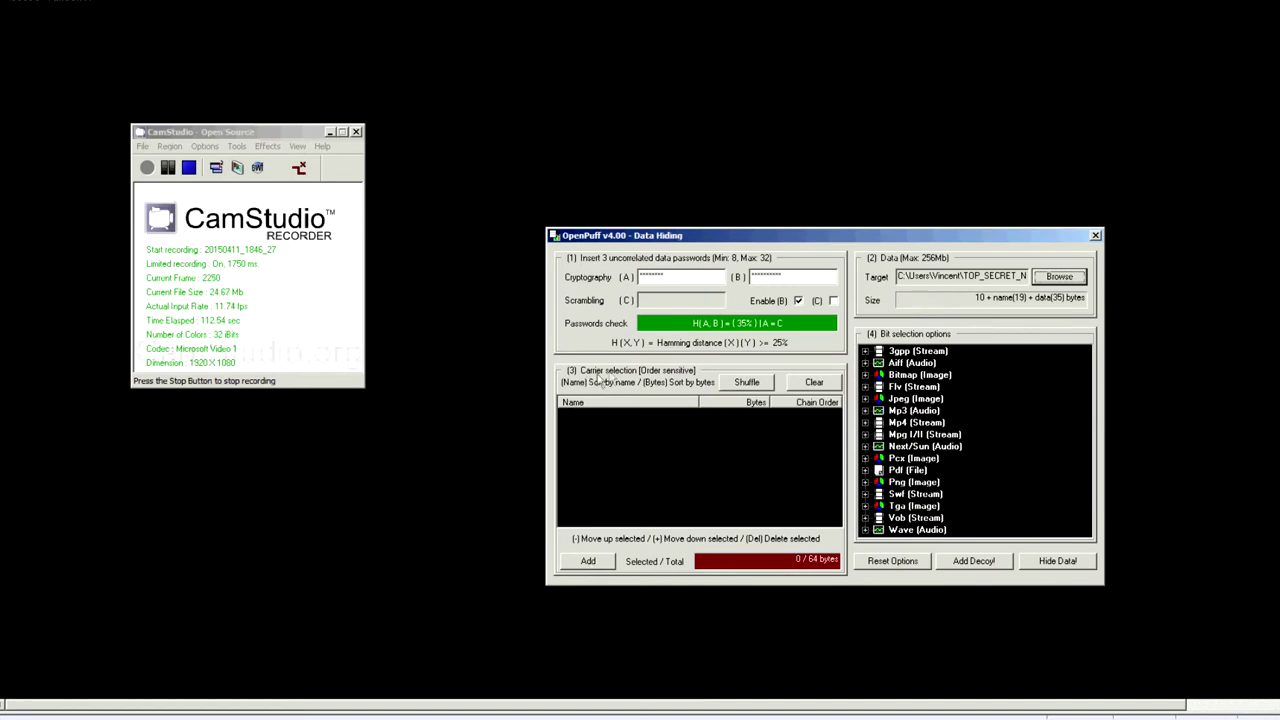
click(596, 562)
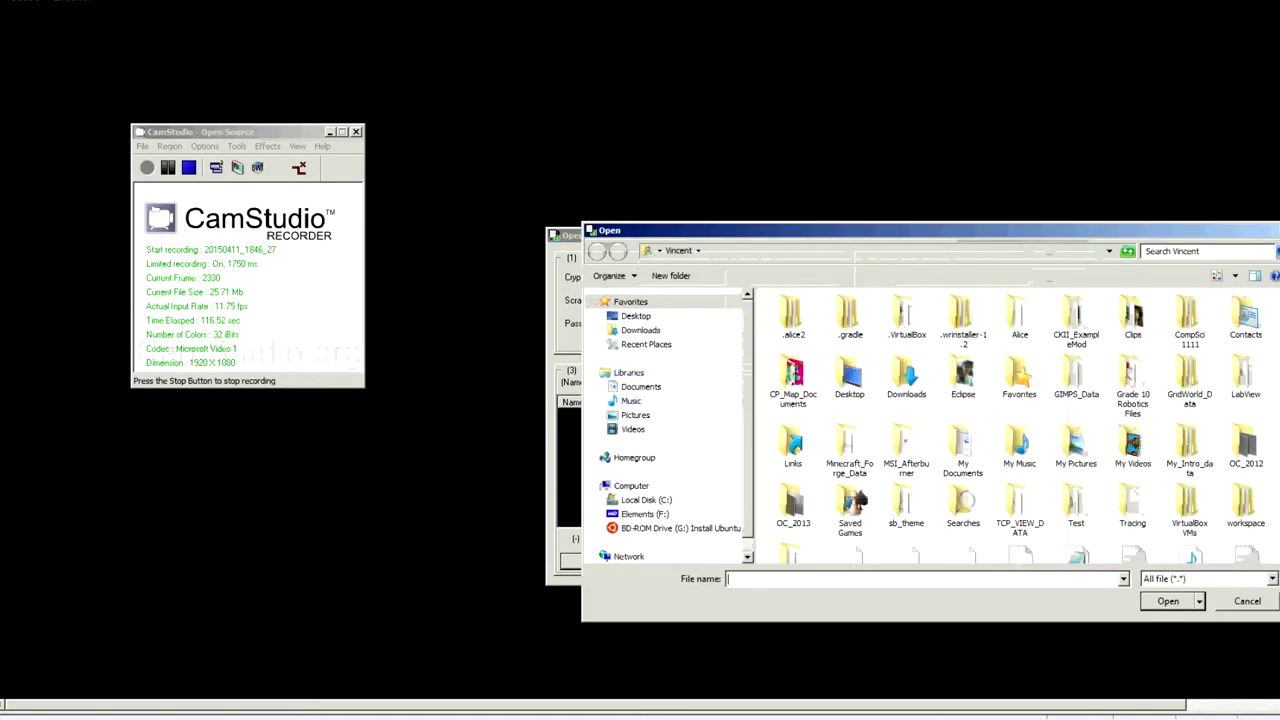
scroll(1088, 384, down, 2)
key(Return)
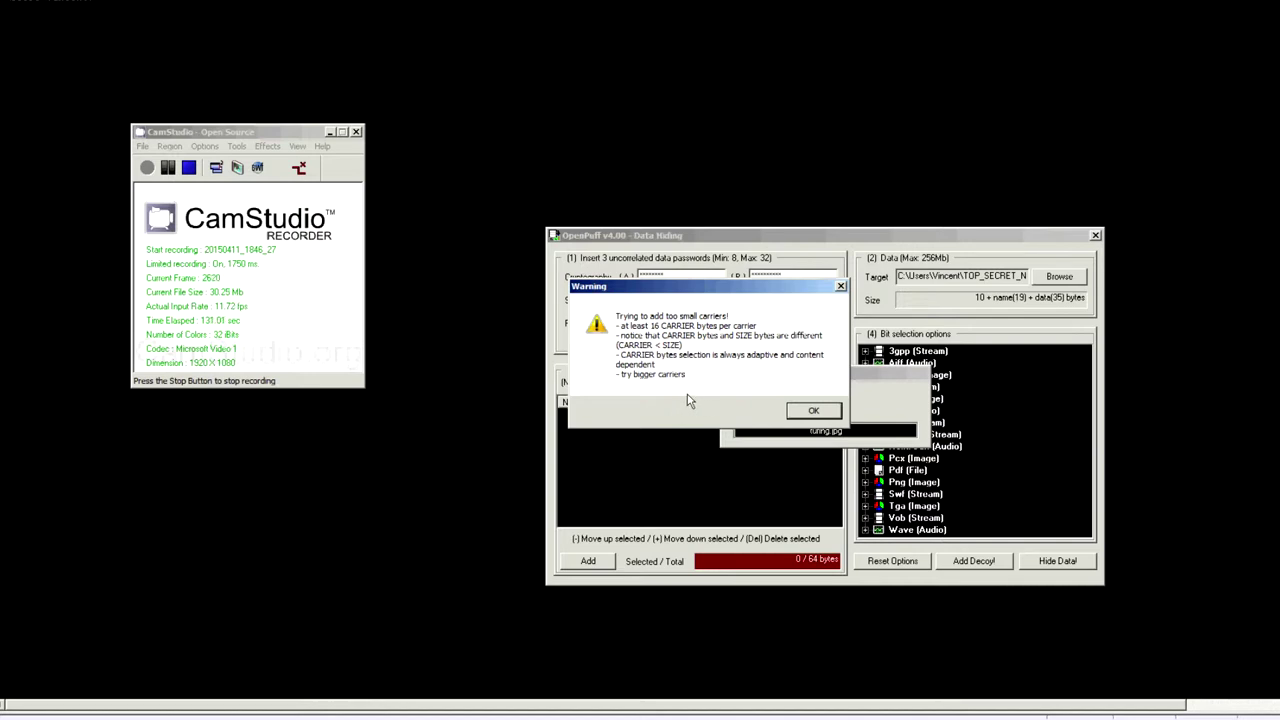
Try Carl_Friedrich_Gauss.jpg (also too small), then settle on Fibonacci.jpg with 352 bytes of capacity.
click(815, 412)
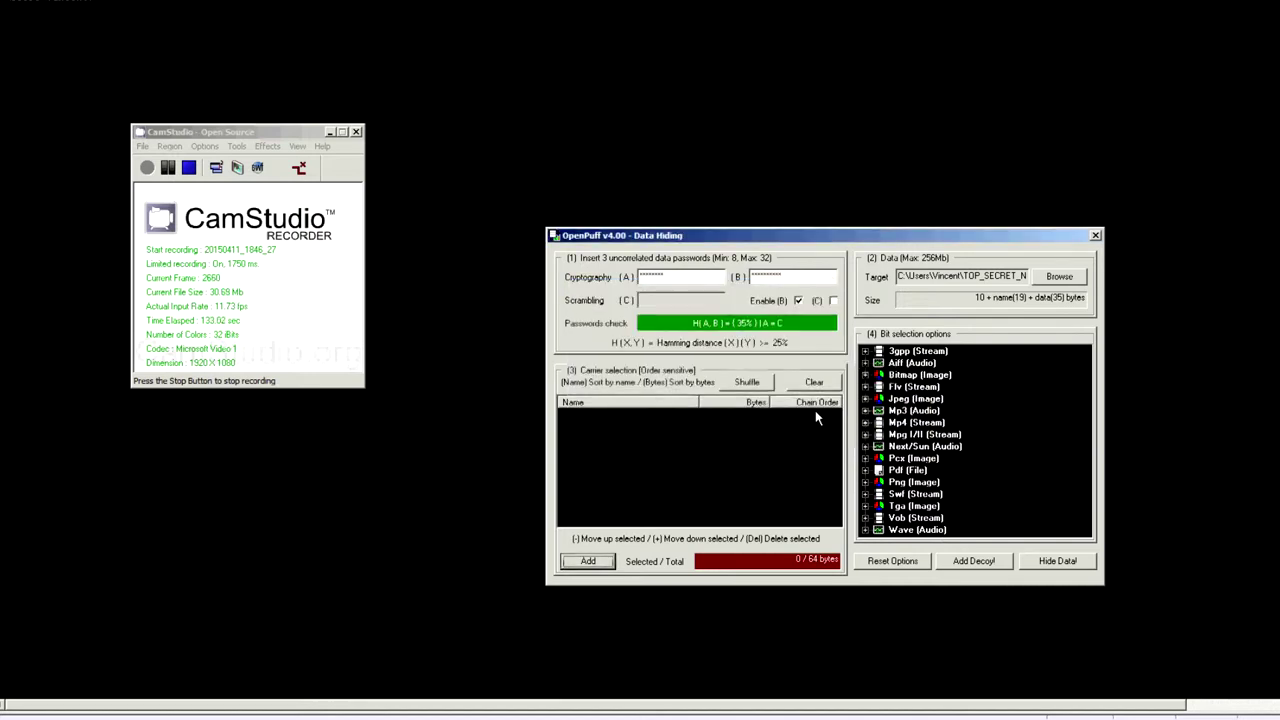
click(589, 561)
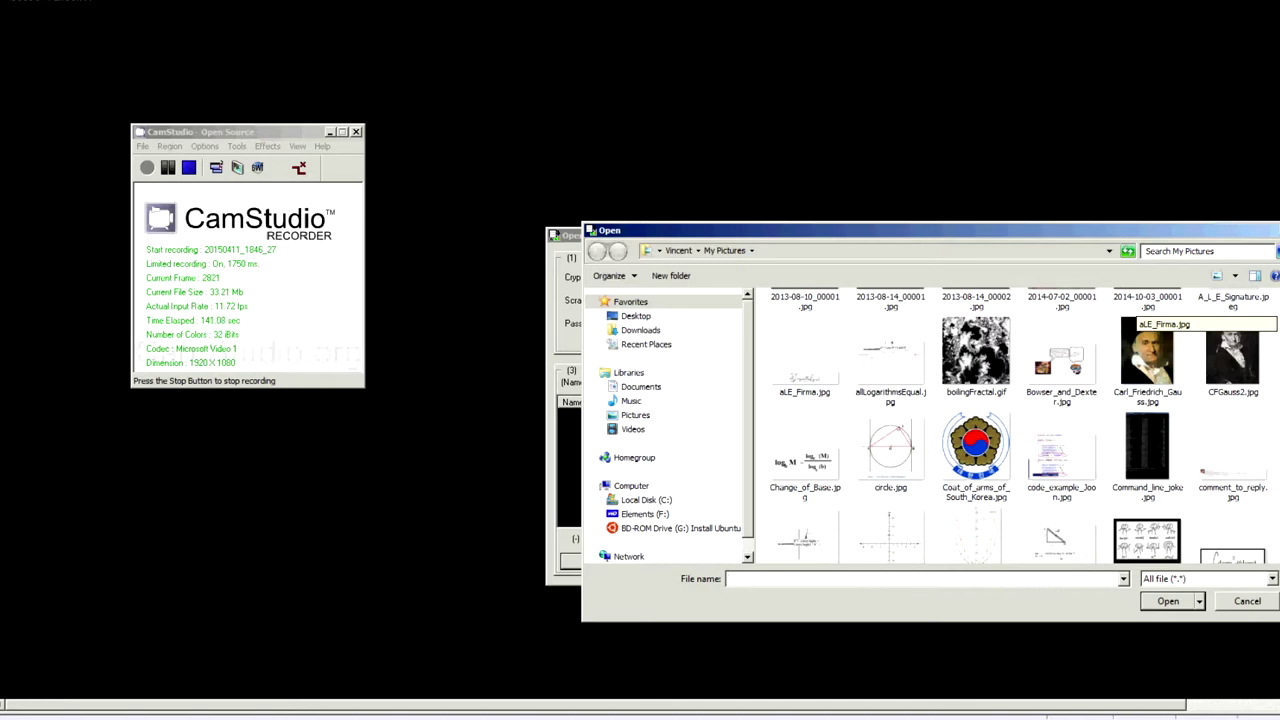
double_click(1166, 370)
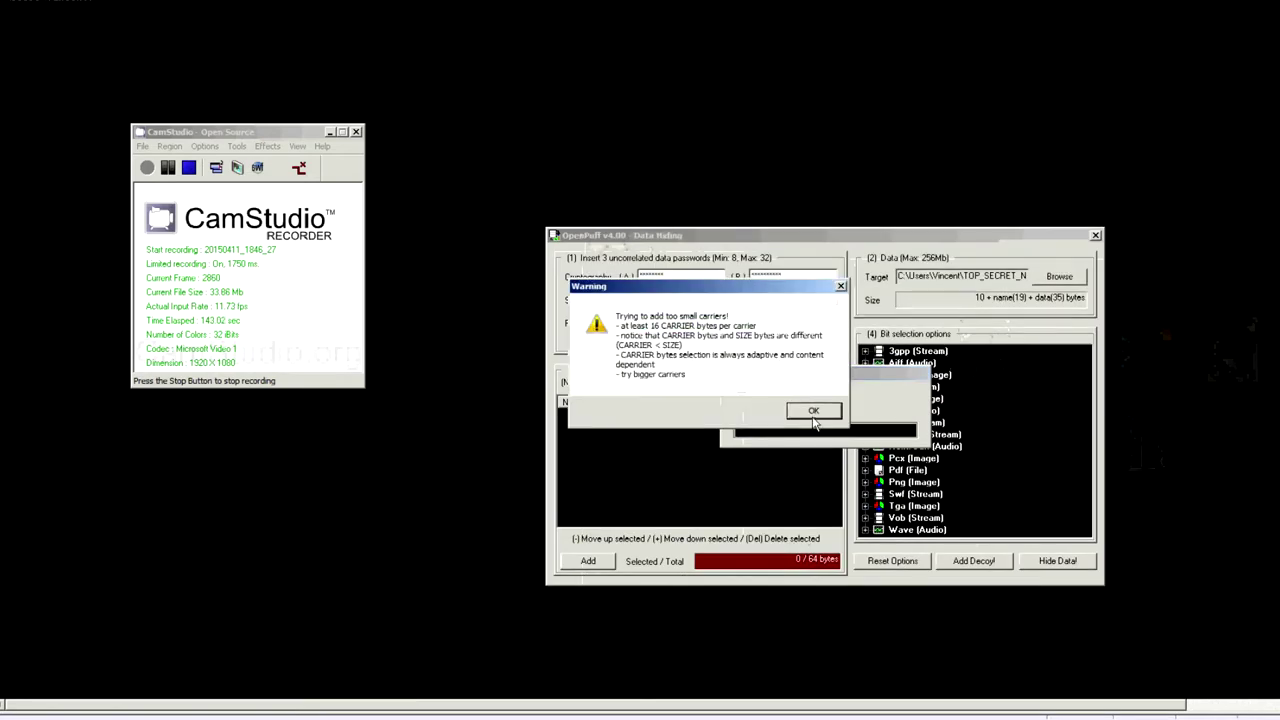
click(813, 412)
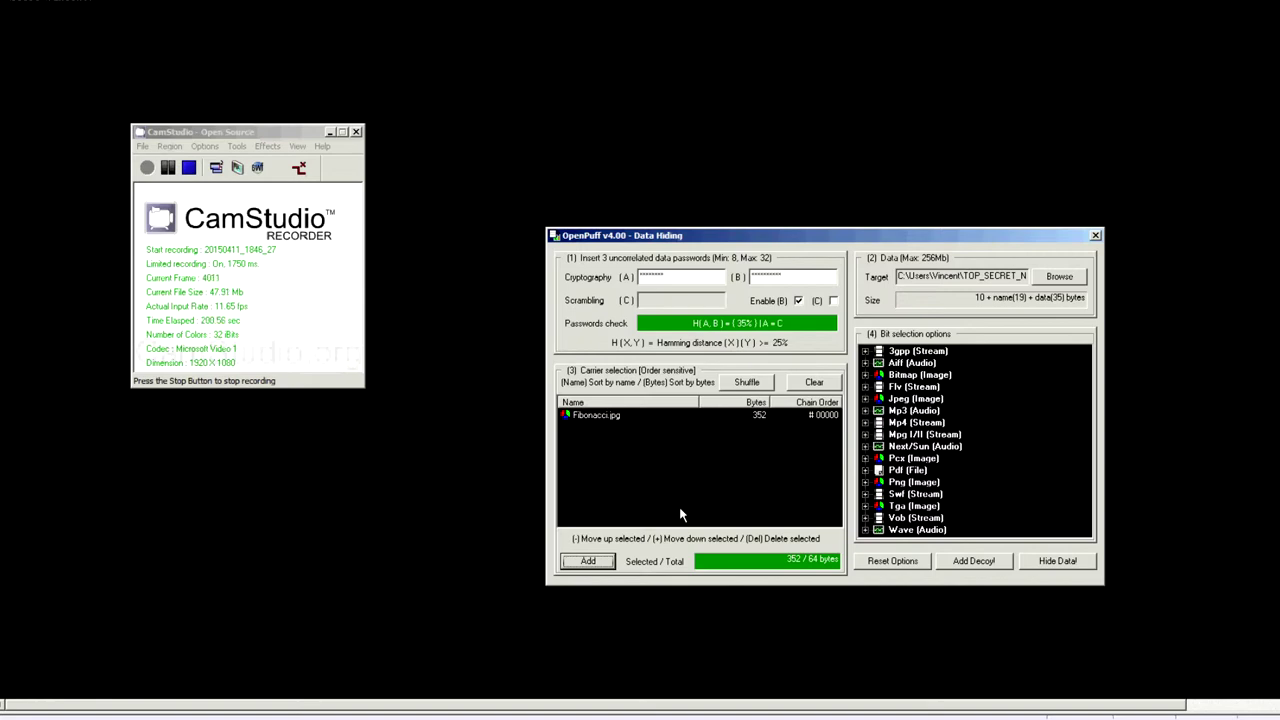
click(896, 400)
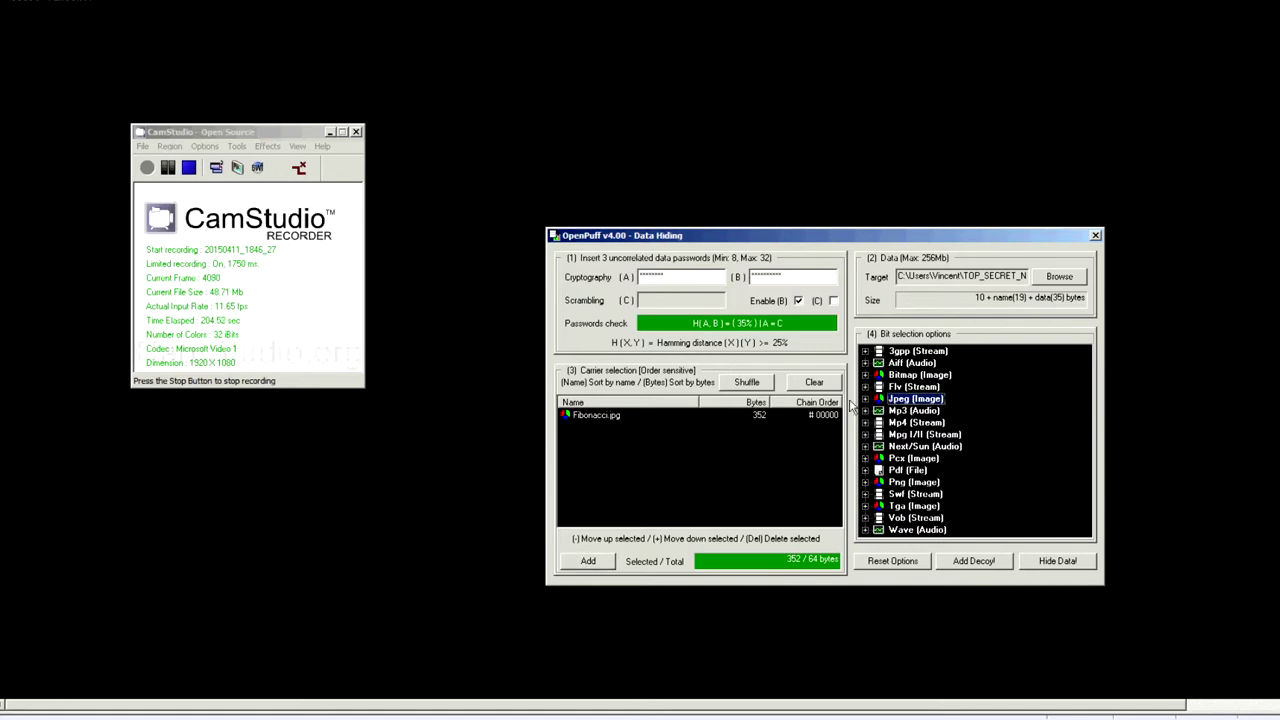
Expand the Jpeg (Image) bit selection levels and review them, leaving 1/5 (20%) - Medium.
click(866, 399)
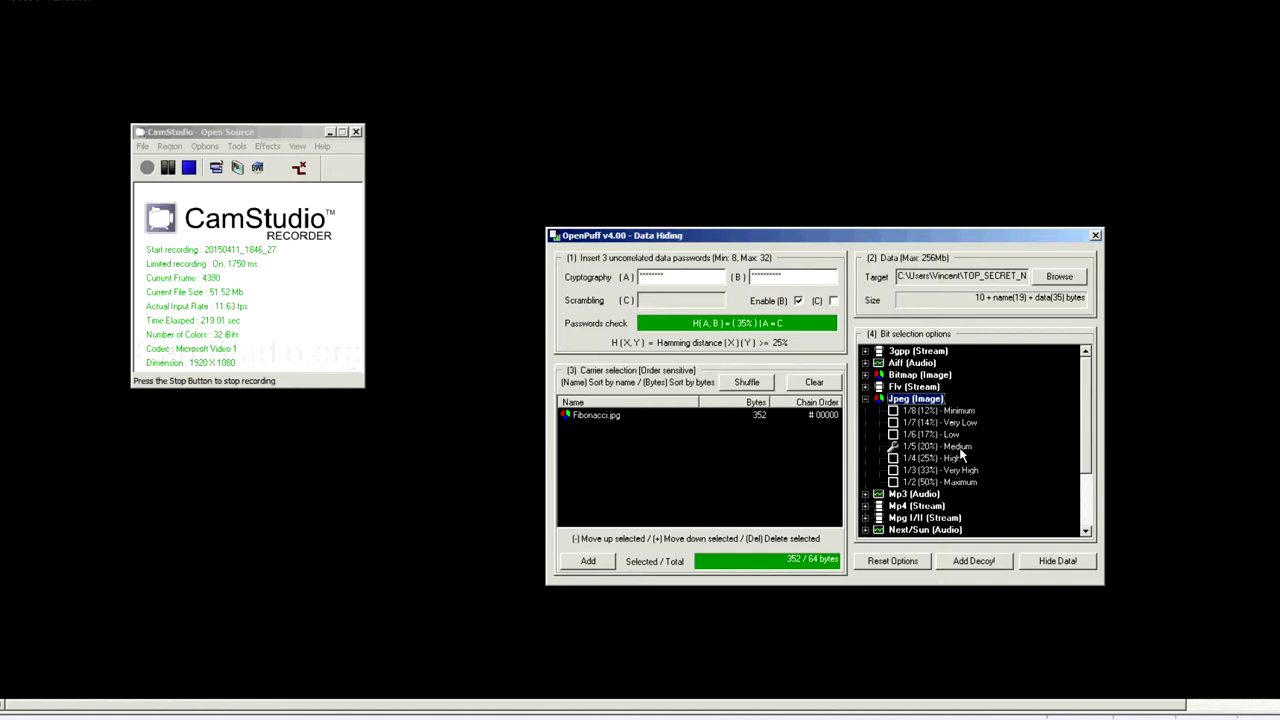
drag(1084, 430, 1082, 515)
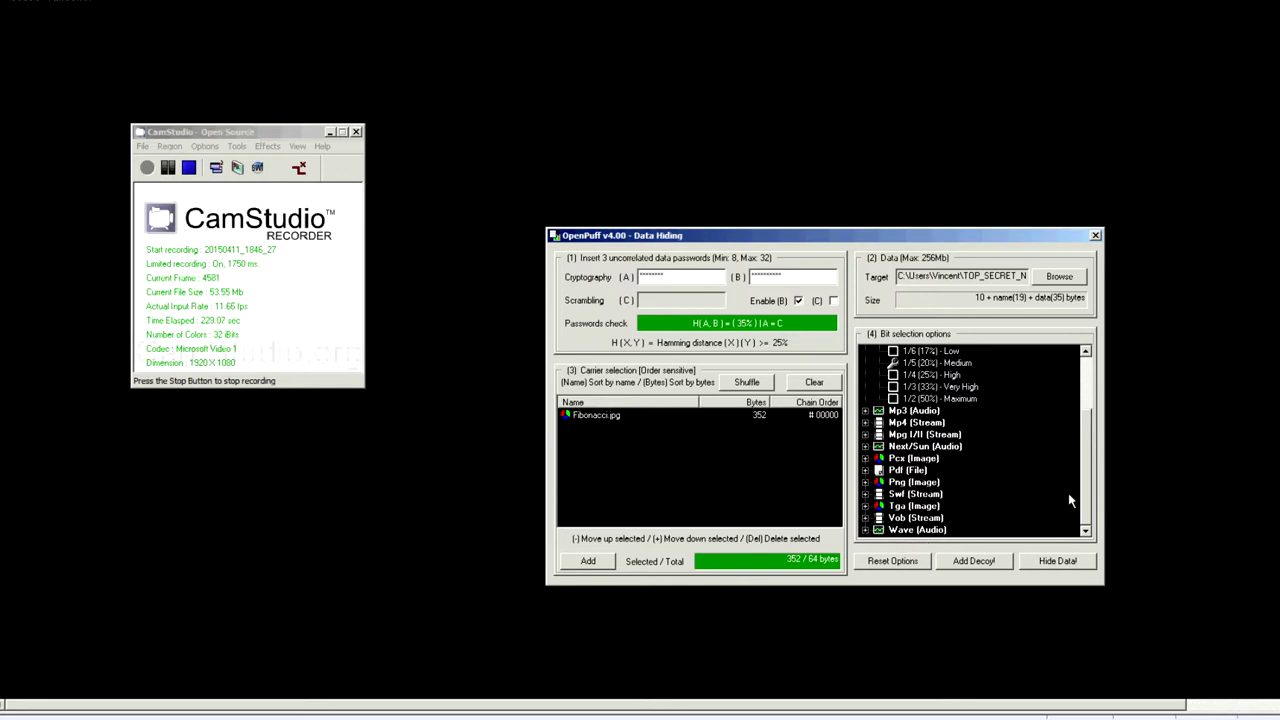
scroll(932, 413, up, 3)
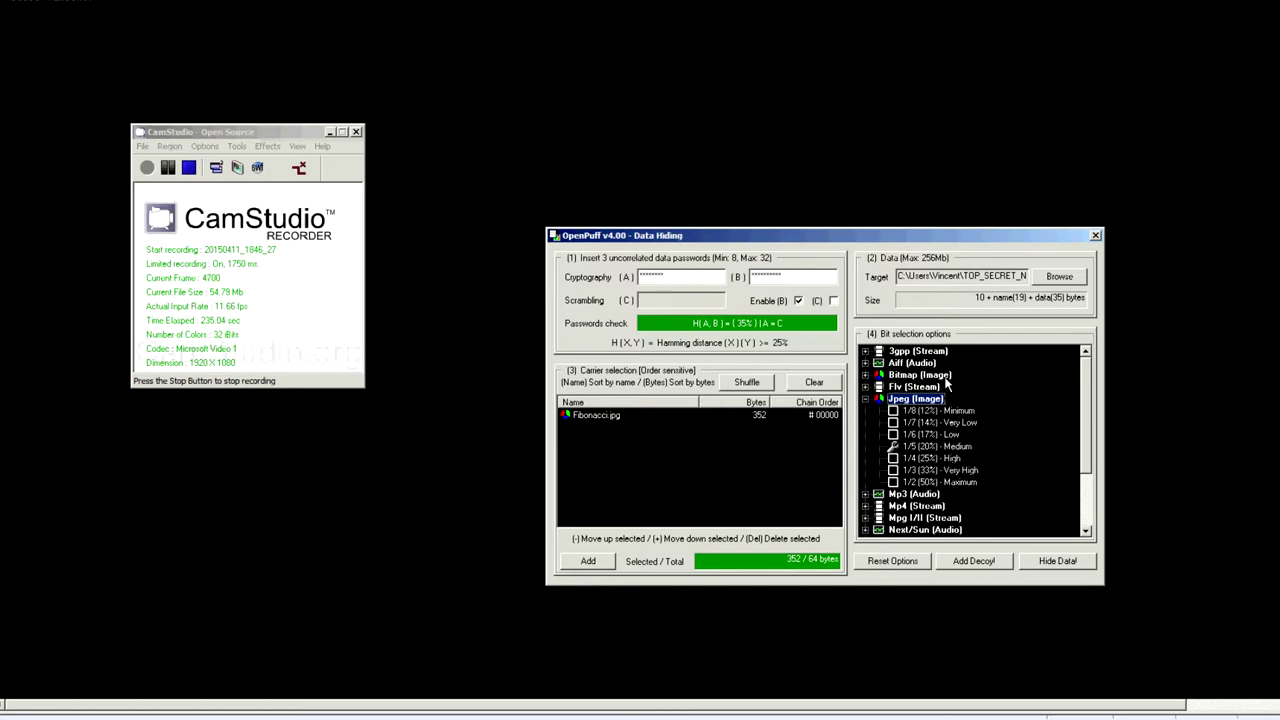
scroll(1080, 509, down, 3)
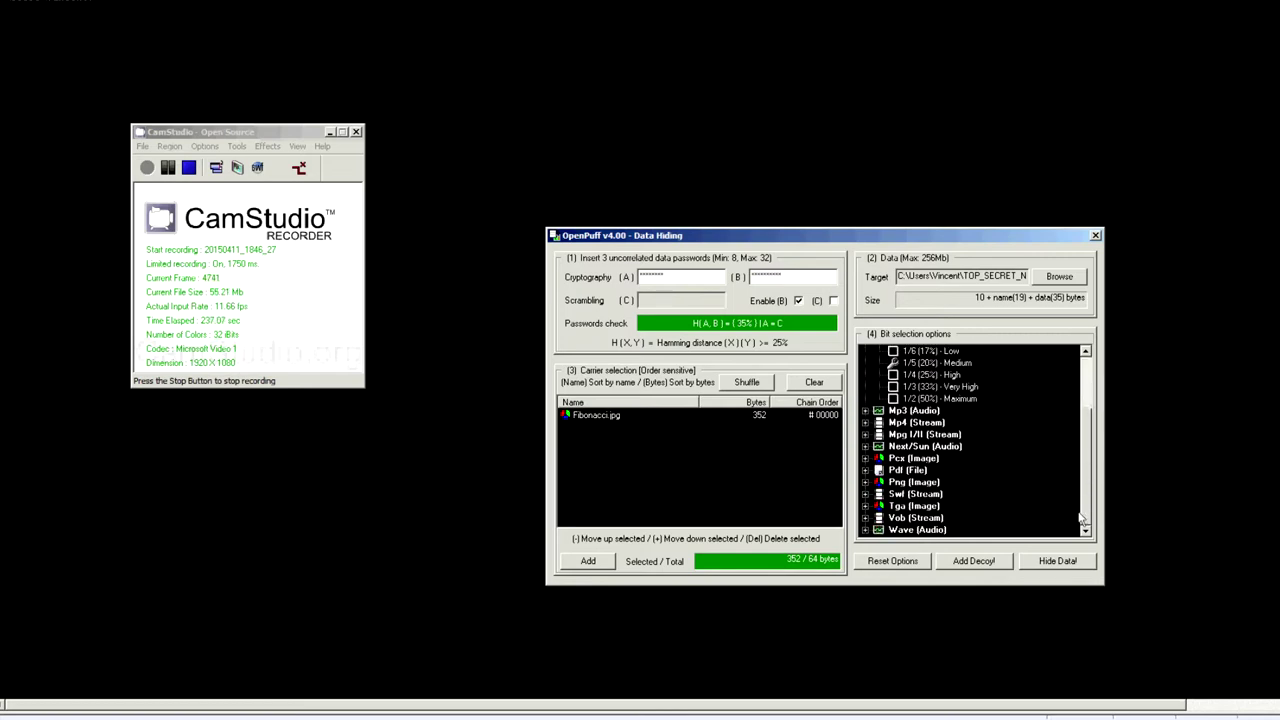
scroll(1071, 423, up, 3)
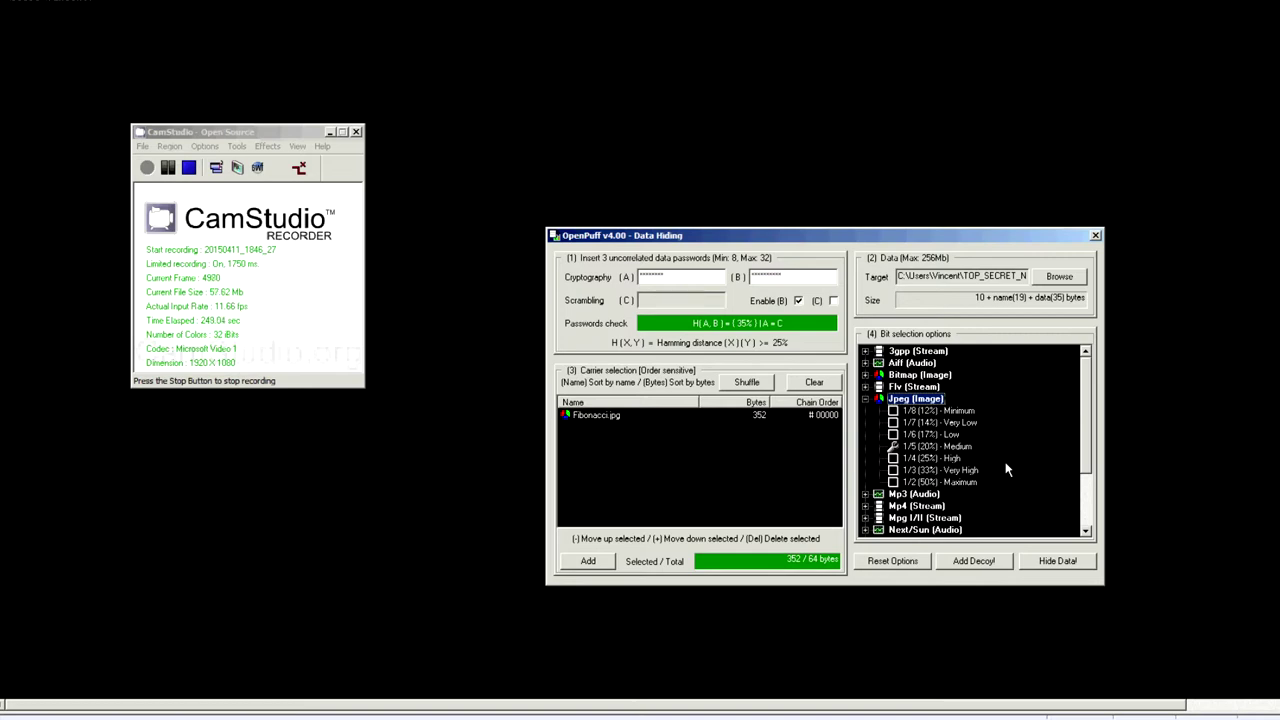
Hide the note in Fibonacci.jpg, writing the output to a folder on the C: drive.
click(1057, 560)
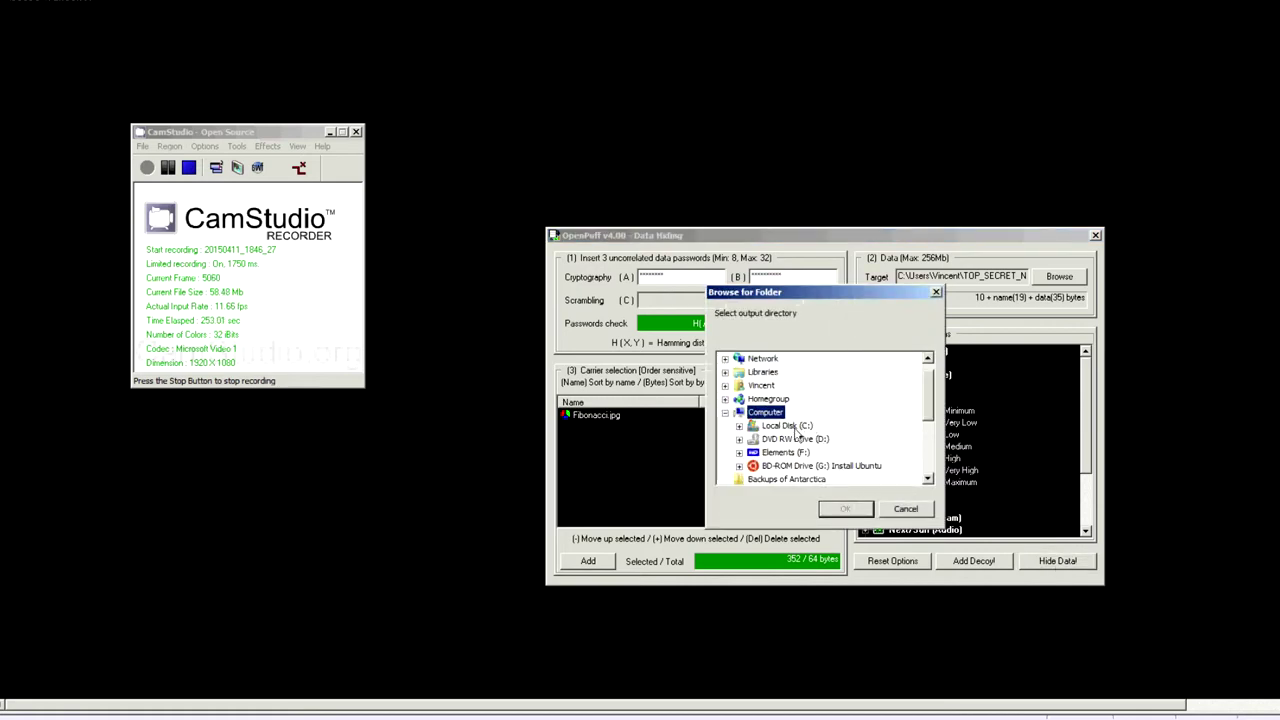
click(794, 430)
click(739, 426)
click(845, 508)
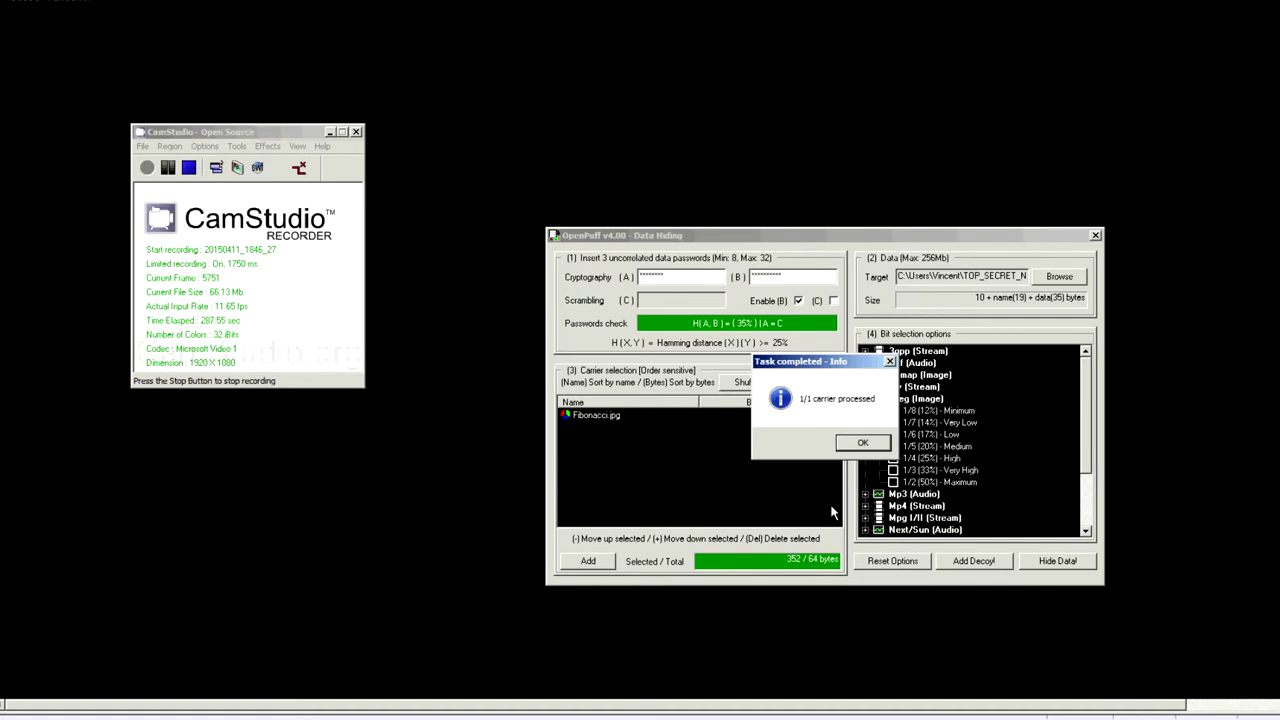
drag(830, 367, 823, 351)
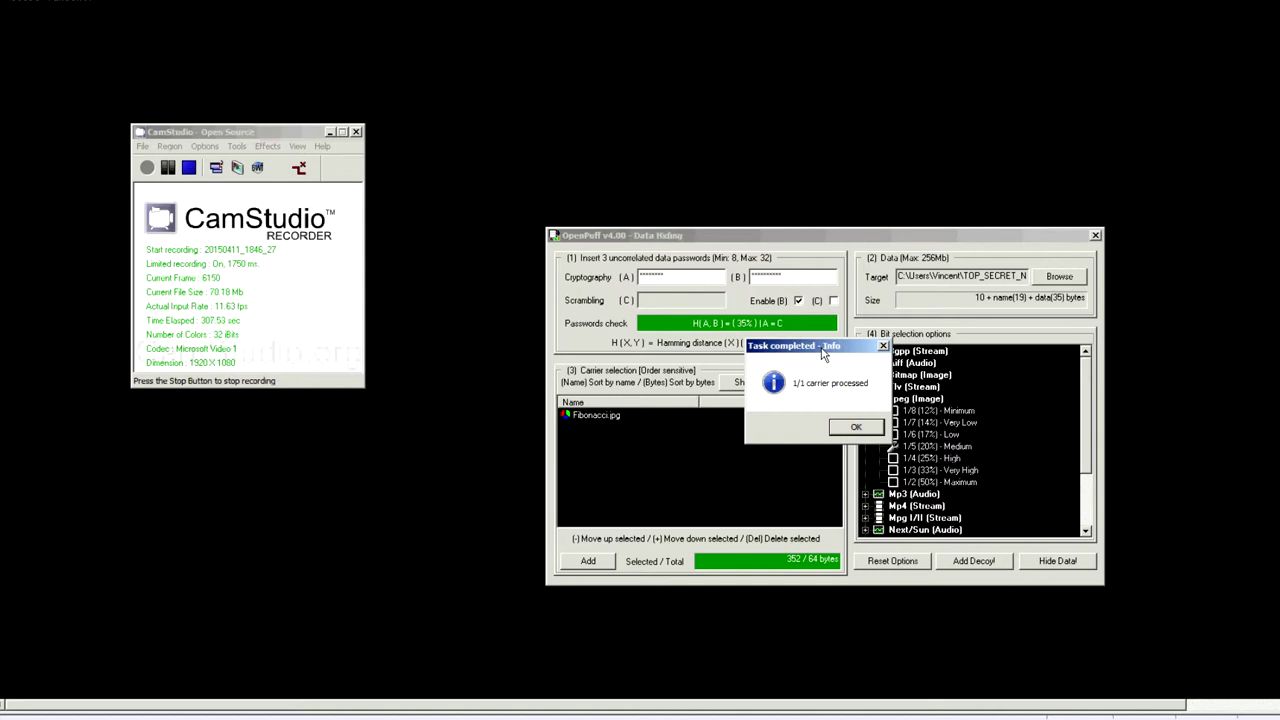
click(856, 427)
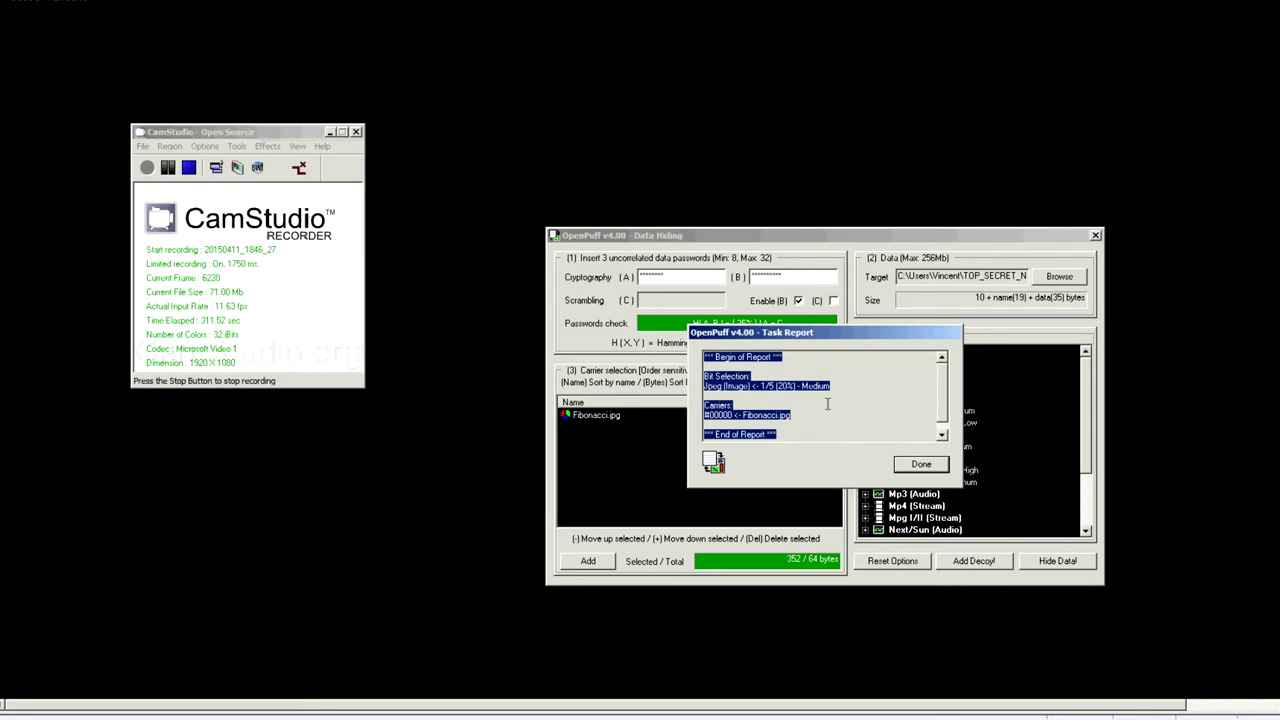
Review the hiding task report and dismiss it.
scroll(827, 404, down, 1)
scroll(827, 404, up, 1)
click(757, 376)
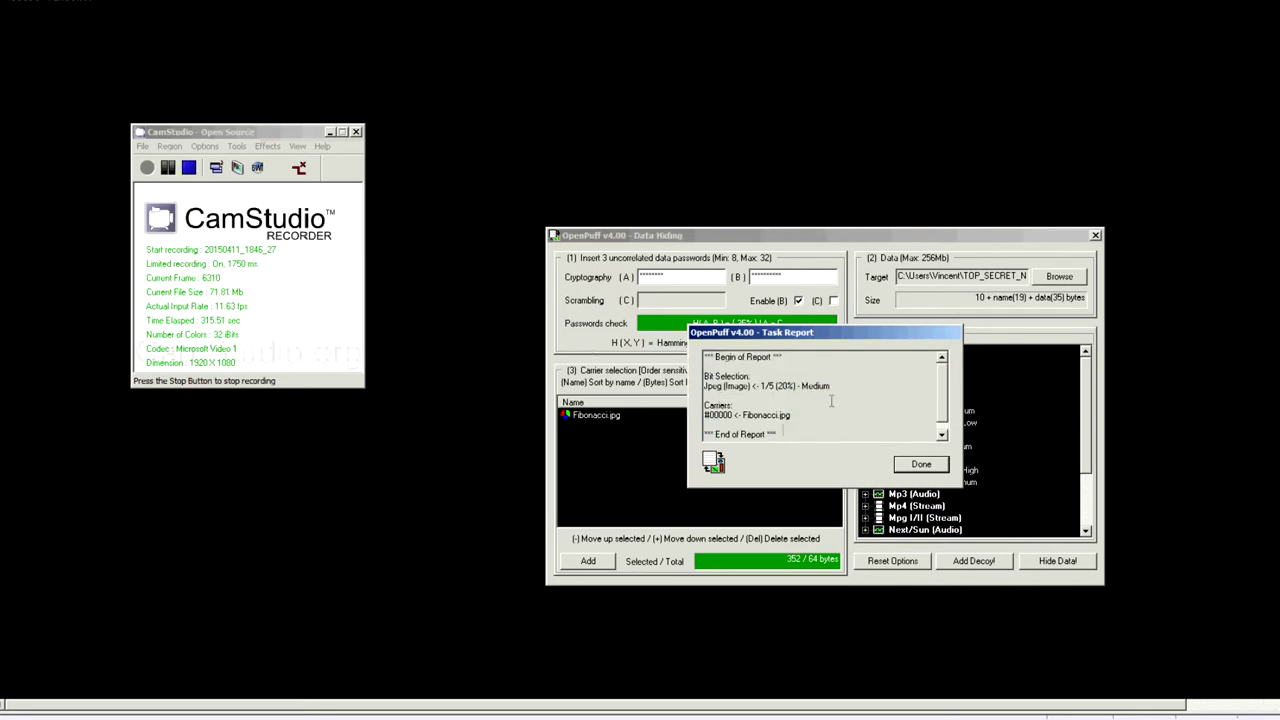
scroll(868, 383, down, 1)
scroll(834, 404, up, 1)
click(834, 404)
scroll(834, 404, down, 1)
click(920, 468)
Switch to data unhiding, enter the two matching cryptography passwords and disable password C.
click(1095, 237)
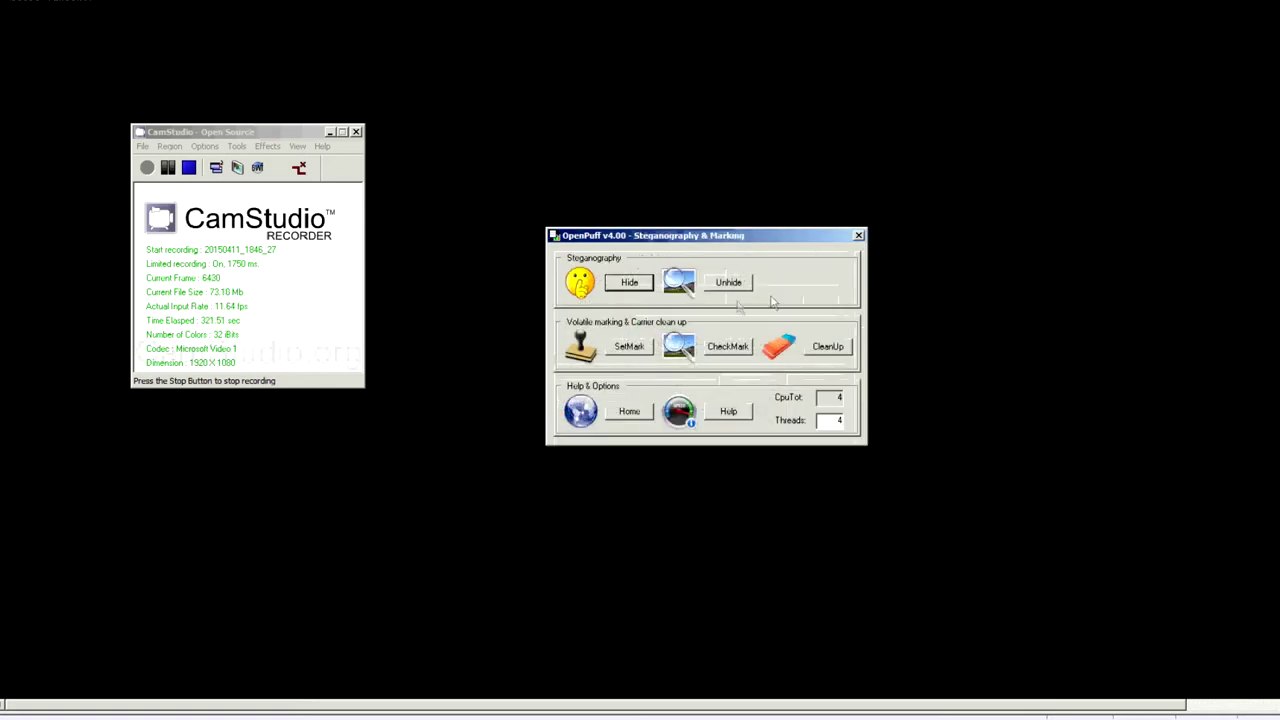
click(729, 284)
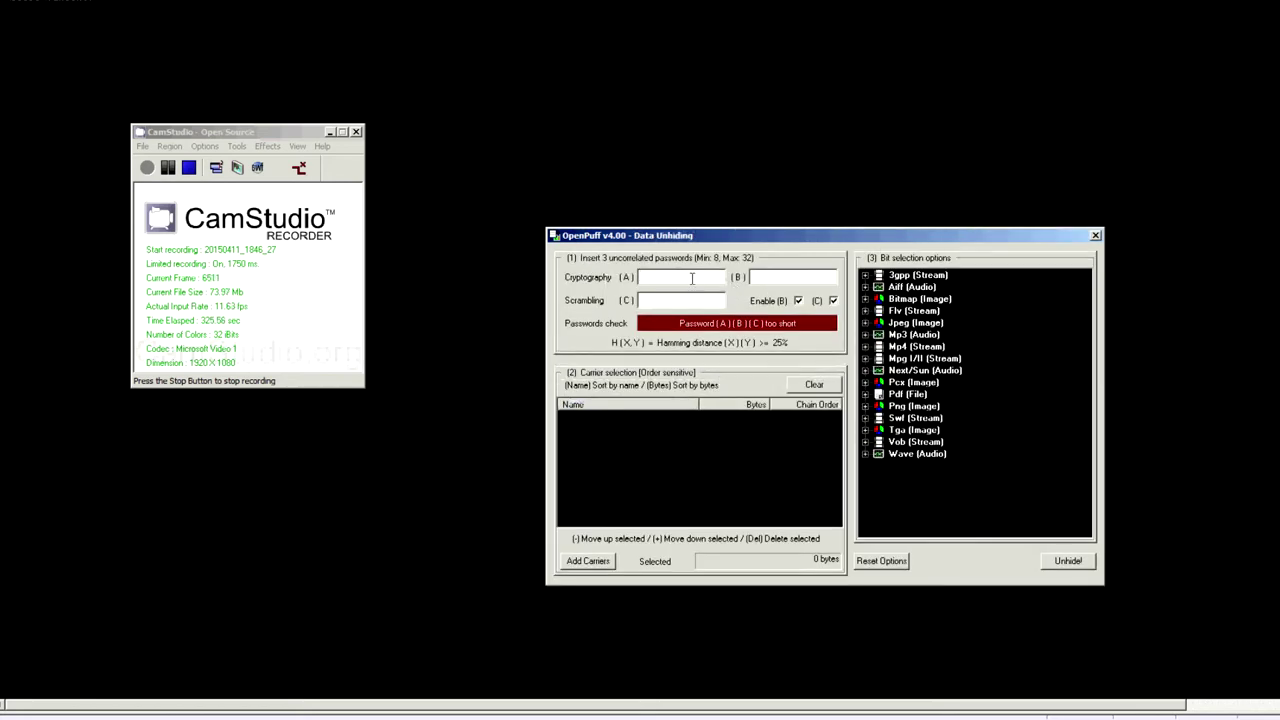
click(691, 278)
text(123456781234567890)
click(834, 301)
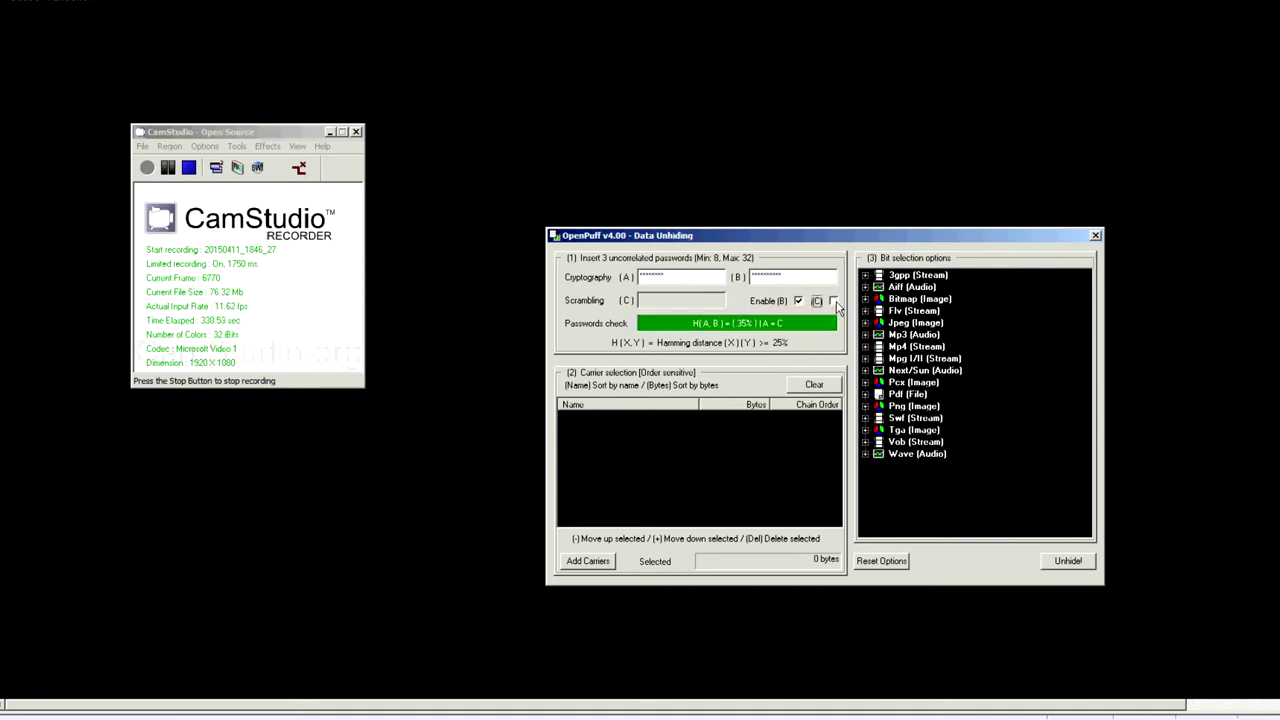
Add Fibonacci.jpg as the carrier to unhide from.
click(592, 567)
drag(137, 523, 137, 680)
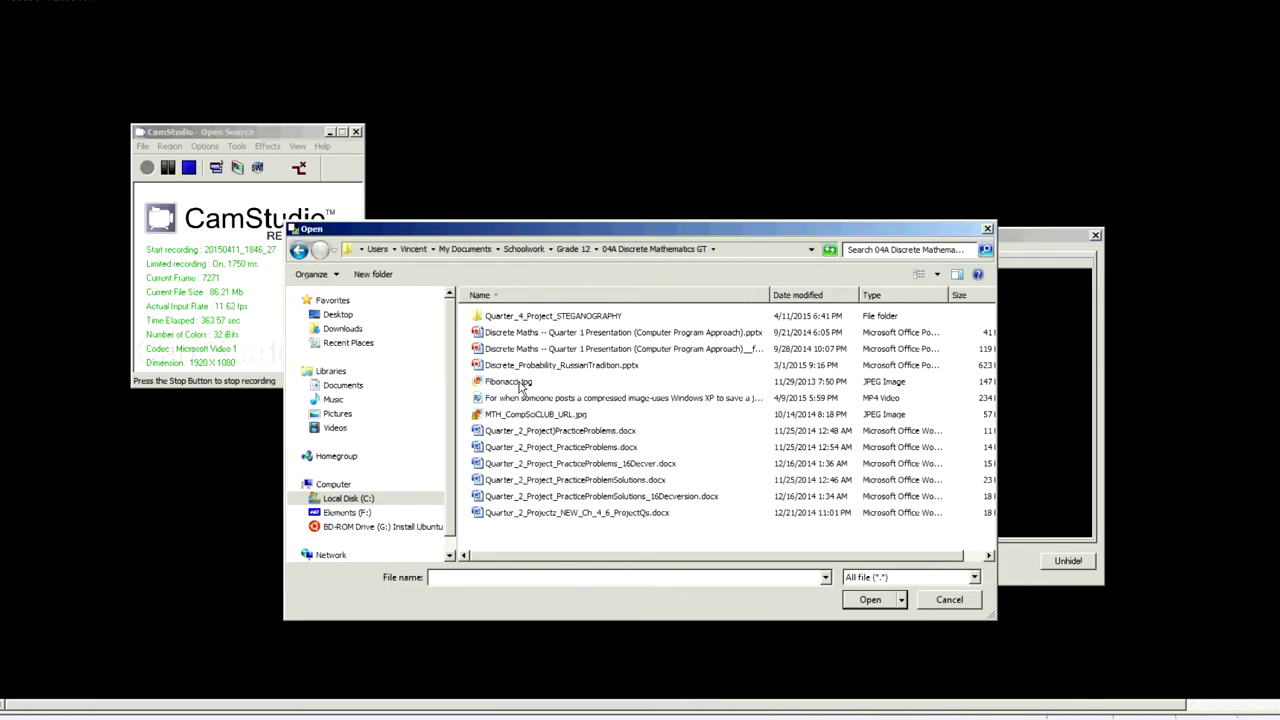
double_click(518, 383)
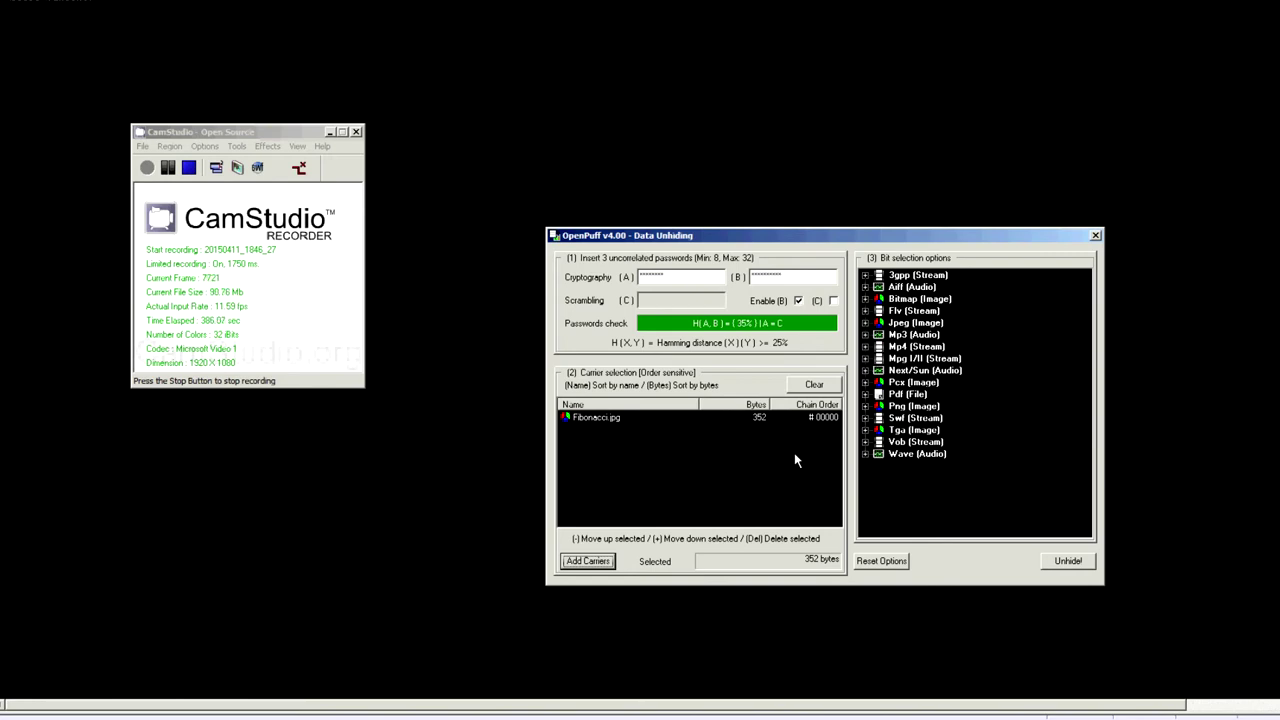
Unhide the data from Fibonacci.jpg into the Quarter_4_Project_STEGANOGRAPHY folder.
click(1068, 560)
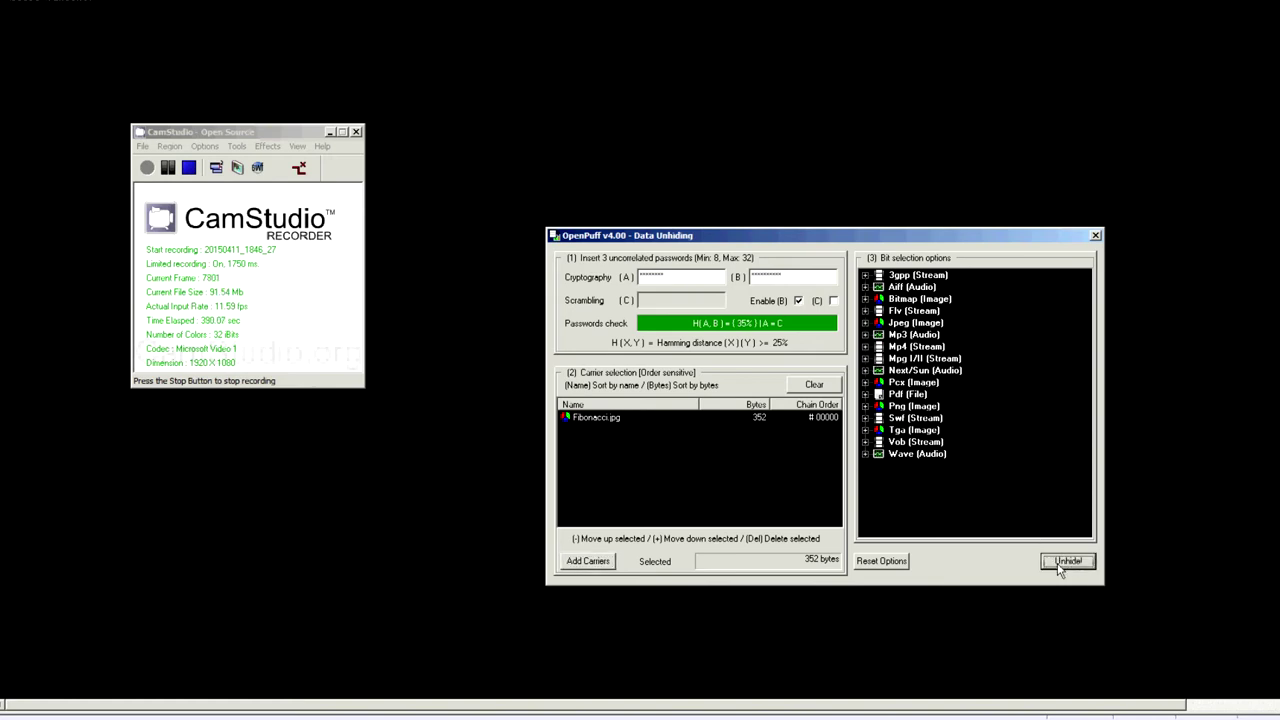
click(843, 412)
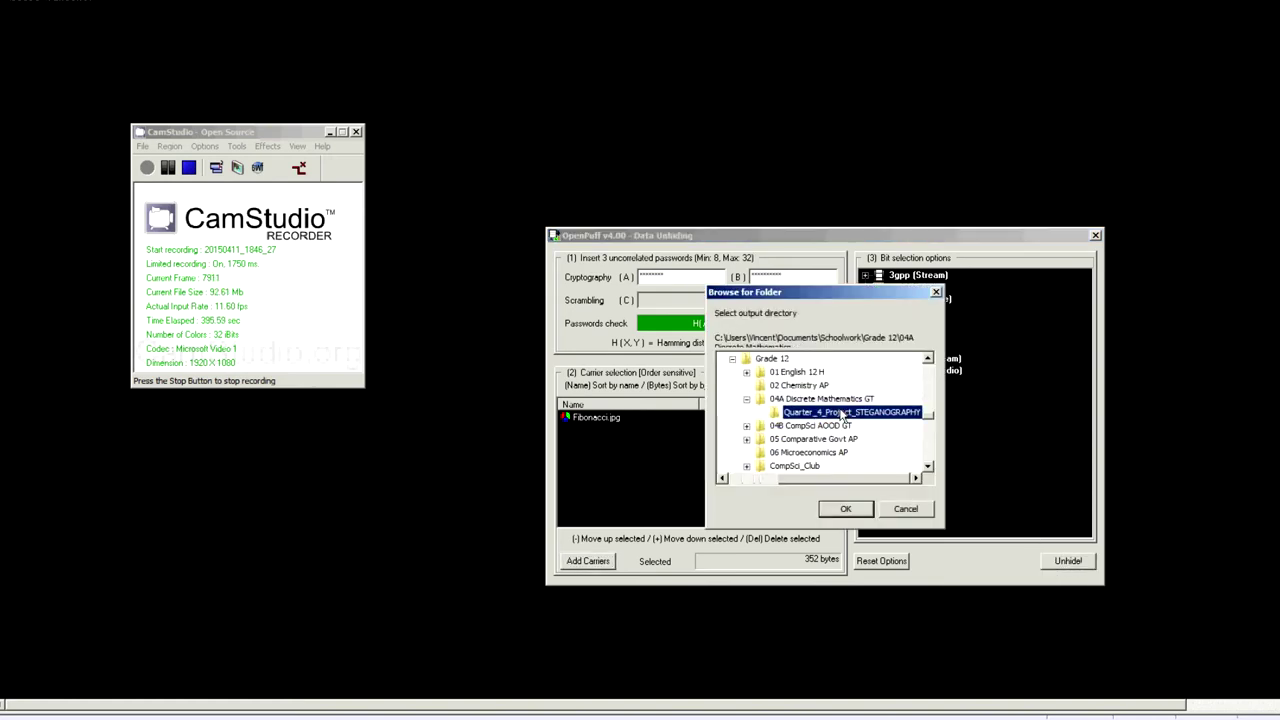
click(845, 509)
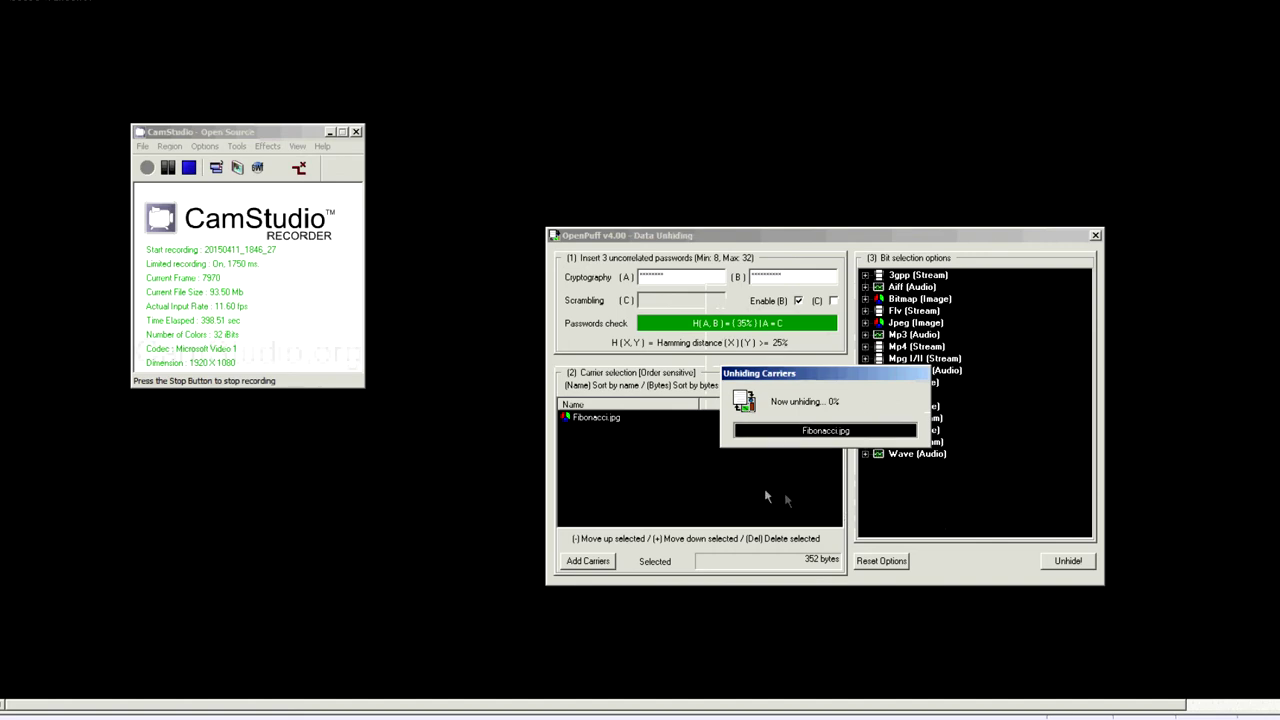
click(866, 443)
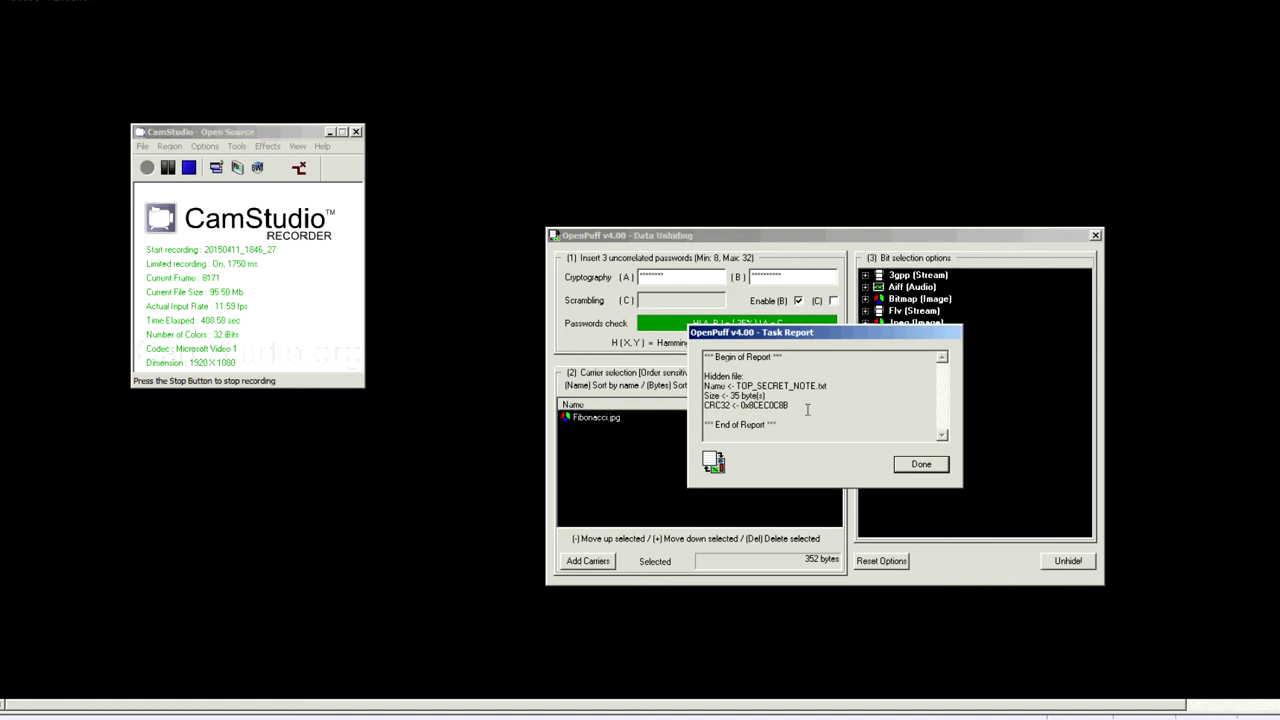
Review the report's hidden file name TOP_SECRET_NOTE.txt and CRC32, then close the report.
drag(693, 373, 789, 374)
click(789, 374)
drag(703, 386, 870, 389)
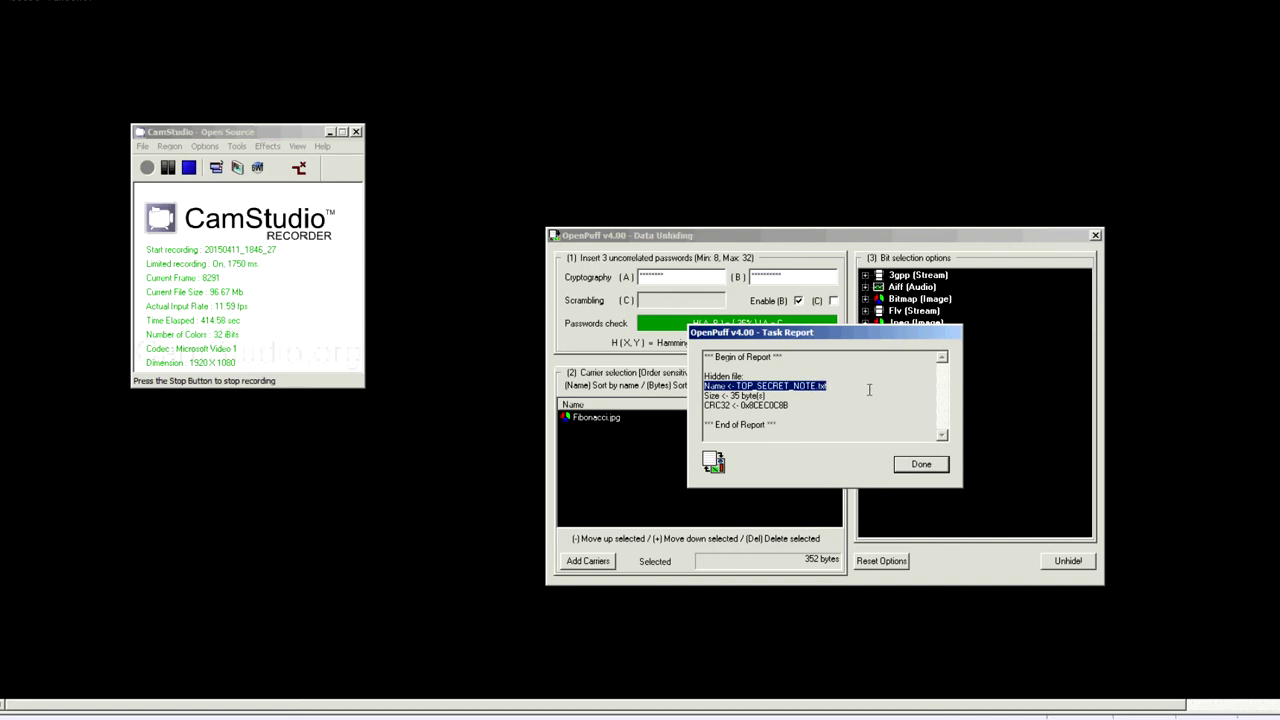
click(784, 397)
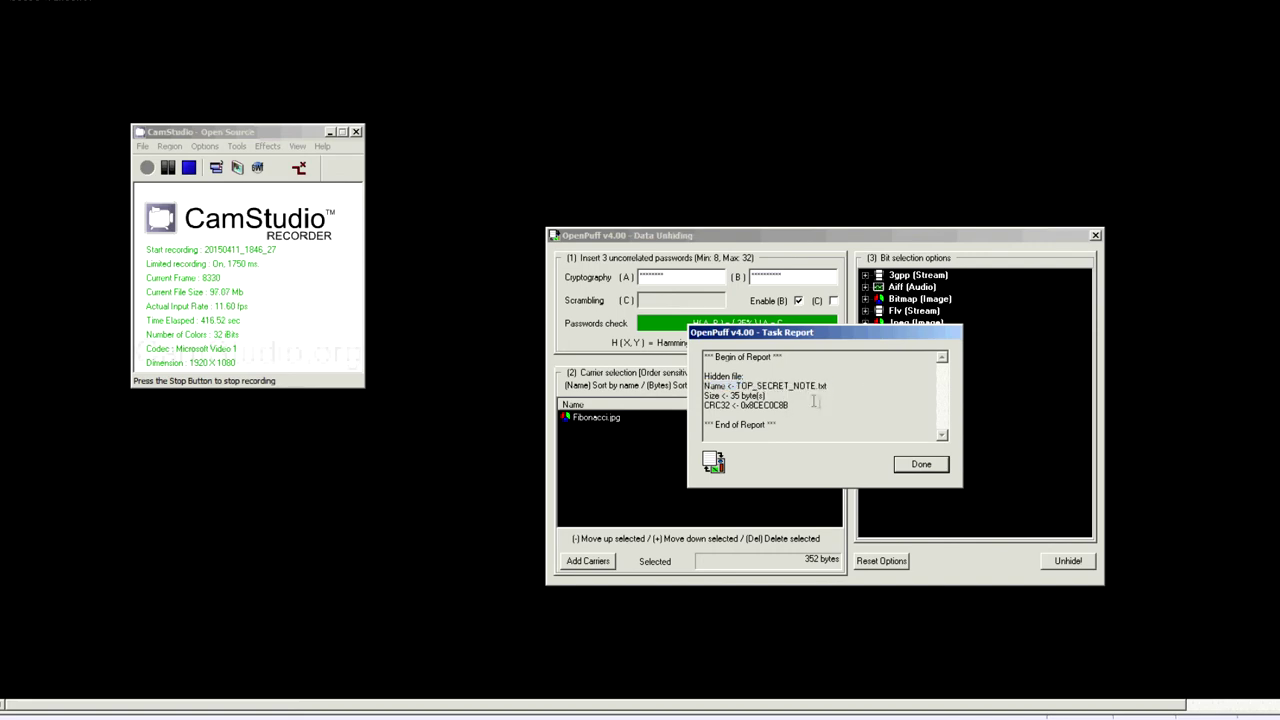
drag(820, 404, 694, 407)
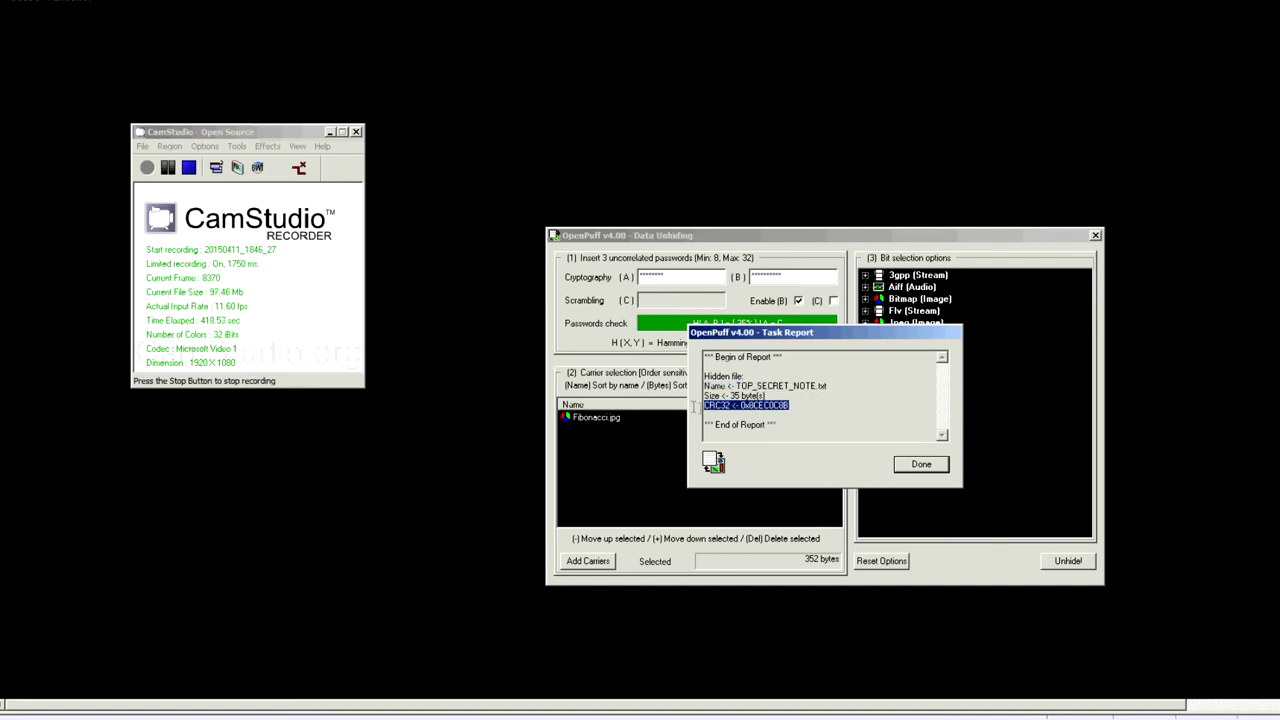
click(694, 407)
click(845, 386)
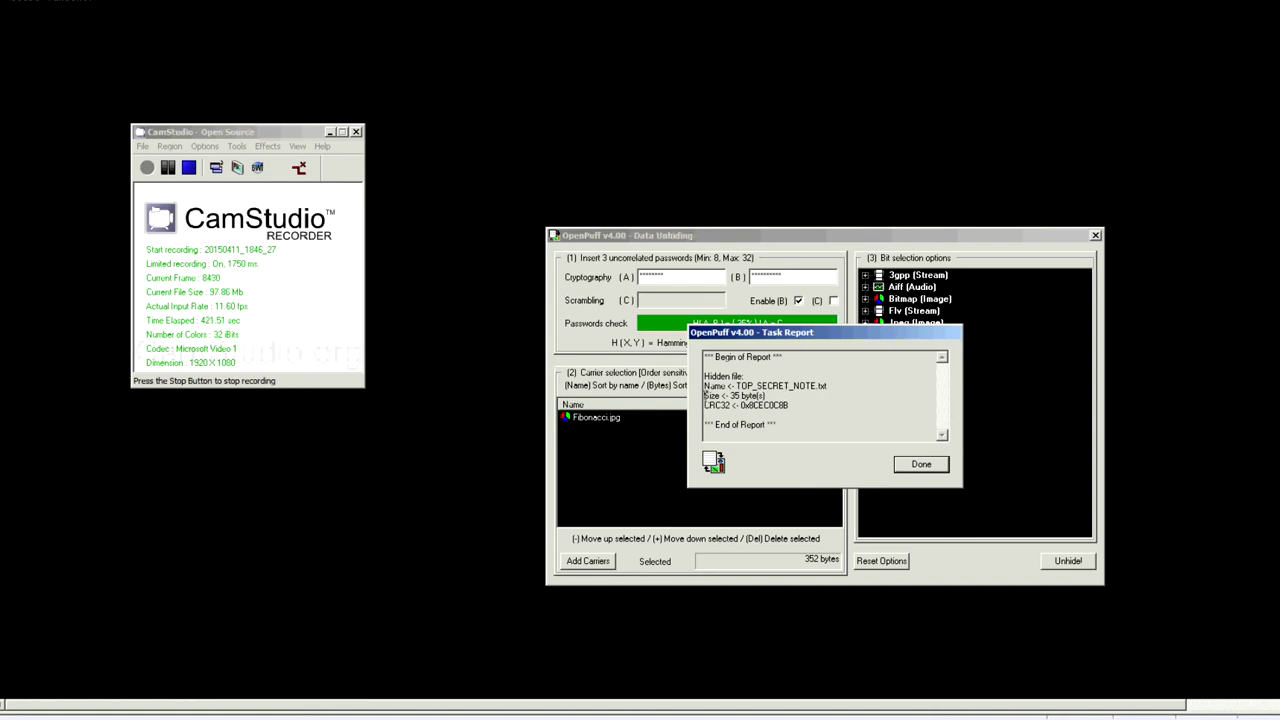
shift+click(678, 388)
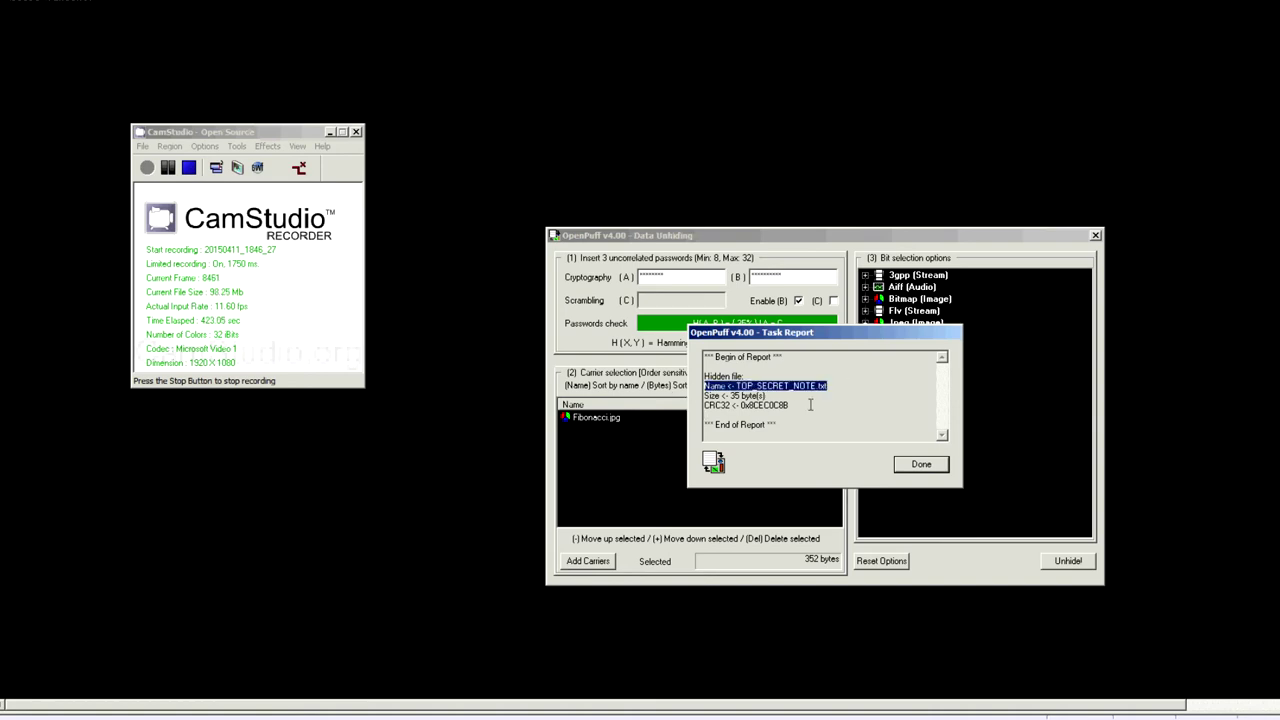
click(918, 463)
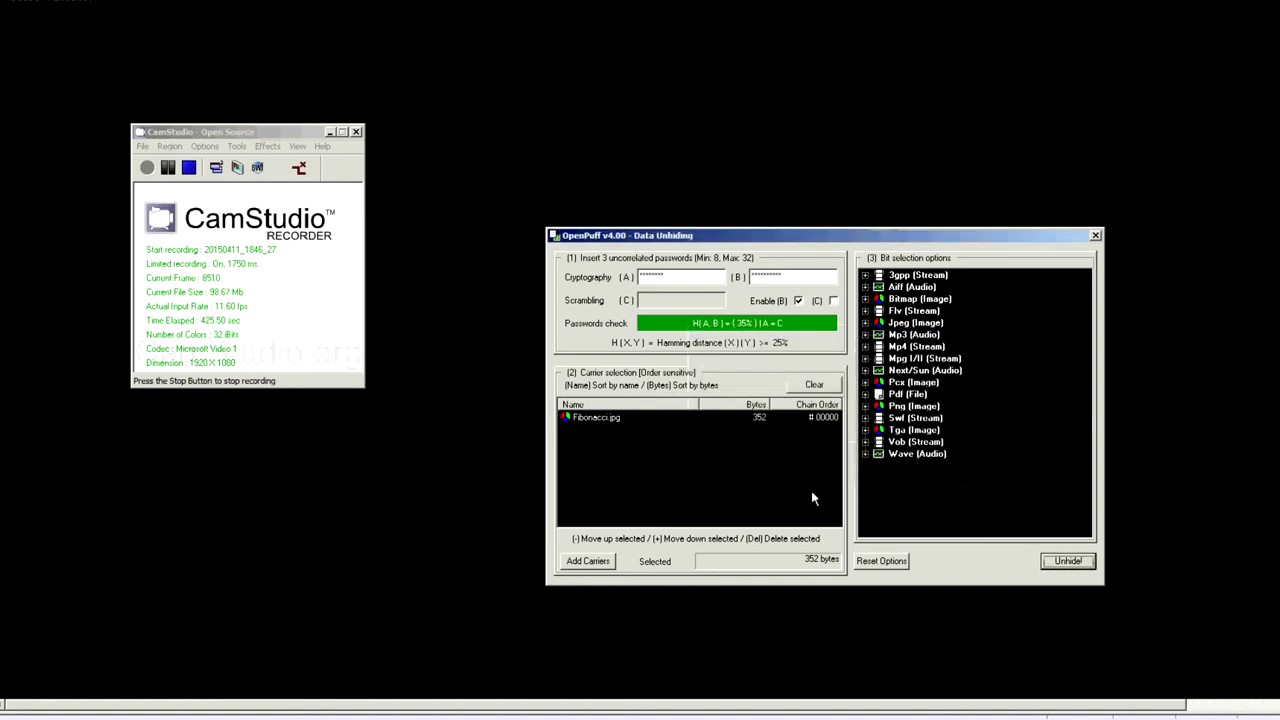
Browse to My Documents > Schoolwork > Grade 12 > 04A Discrete Mathematics GT > Quarter_4_Project_STEGANOGRAPHY.
key(super)
click(243, 346)
double_click(391, 392)
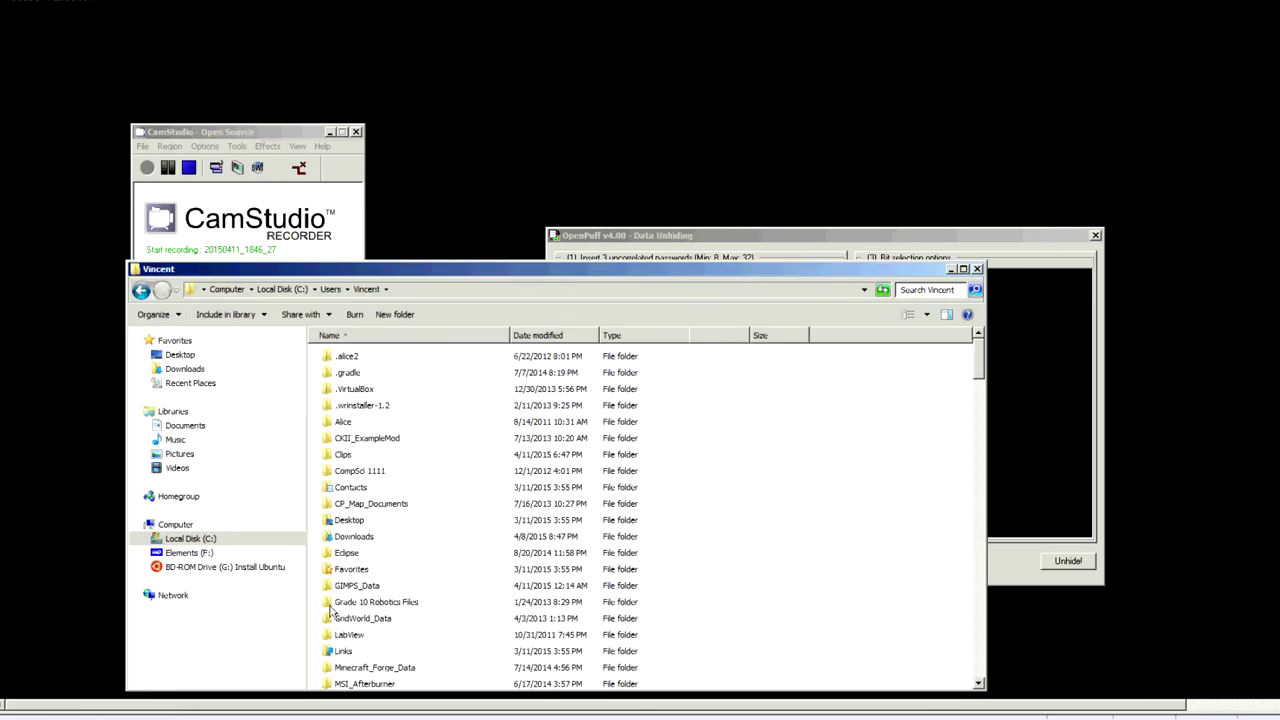
scroll(388, 500, down, 6)
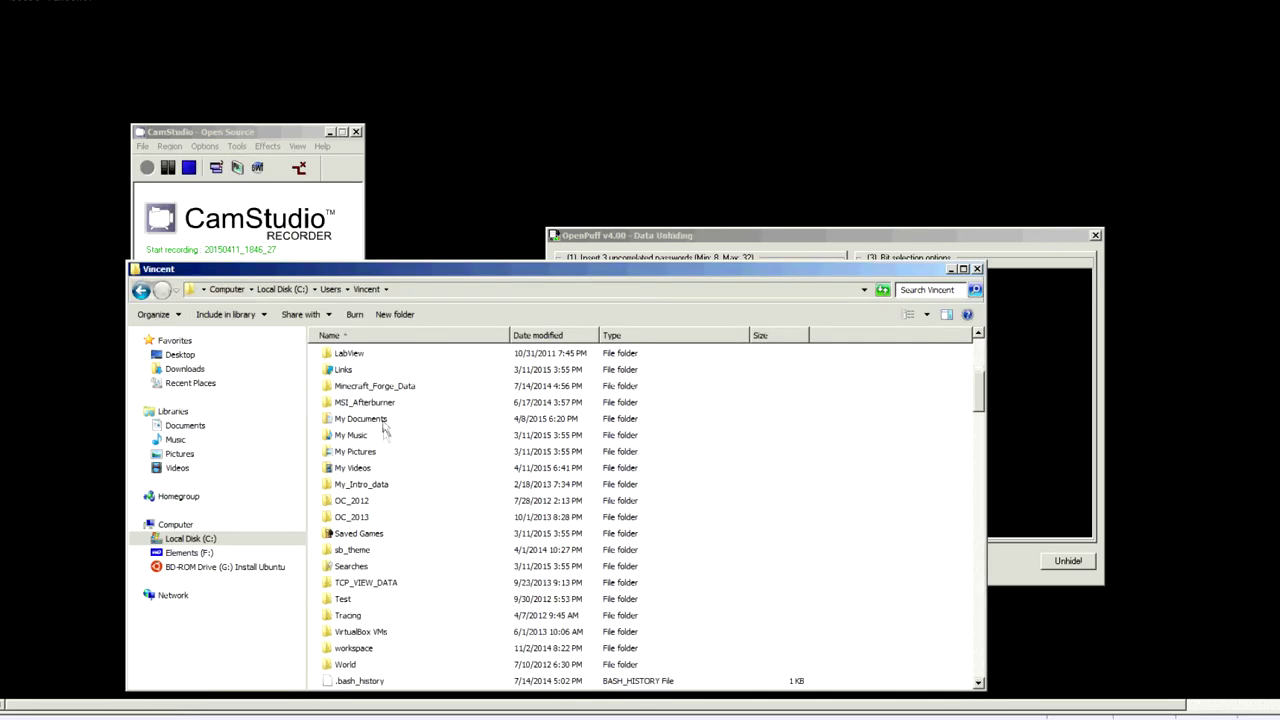
double_click(375, 418)
double_click(372, 404)
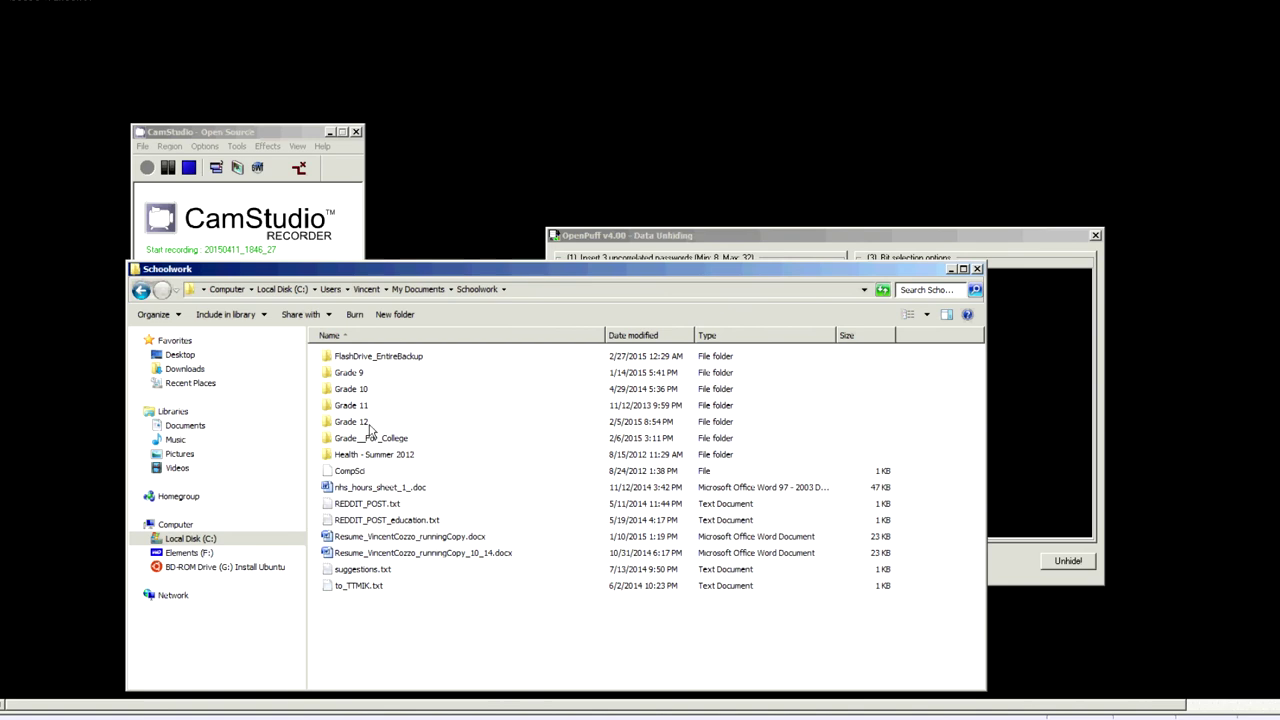
double_click(370, 422)
double_click(380, 389)
double_click(383, 357)
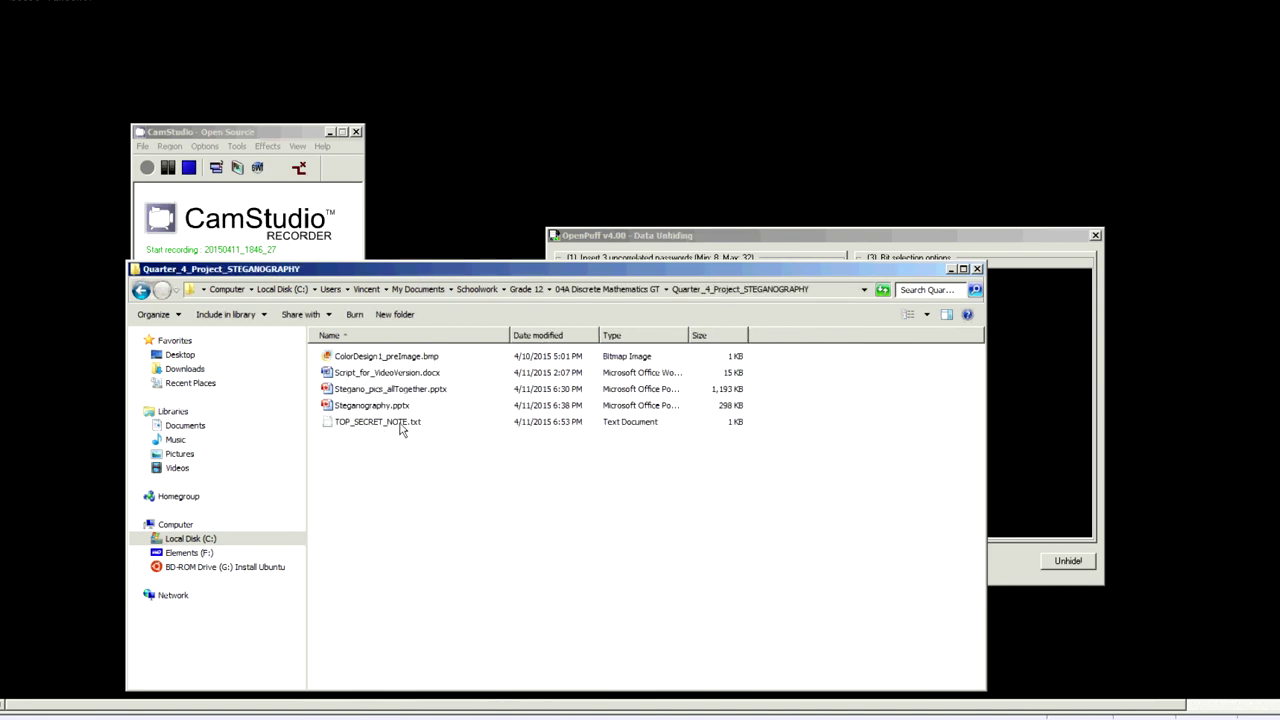
Open TOP_SECRET_NOTE.txt in Notepad to read its hidden message.
click(400, 425)
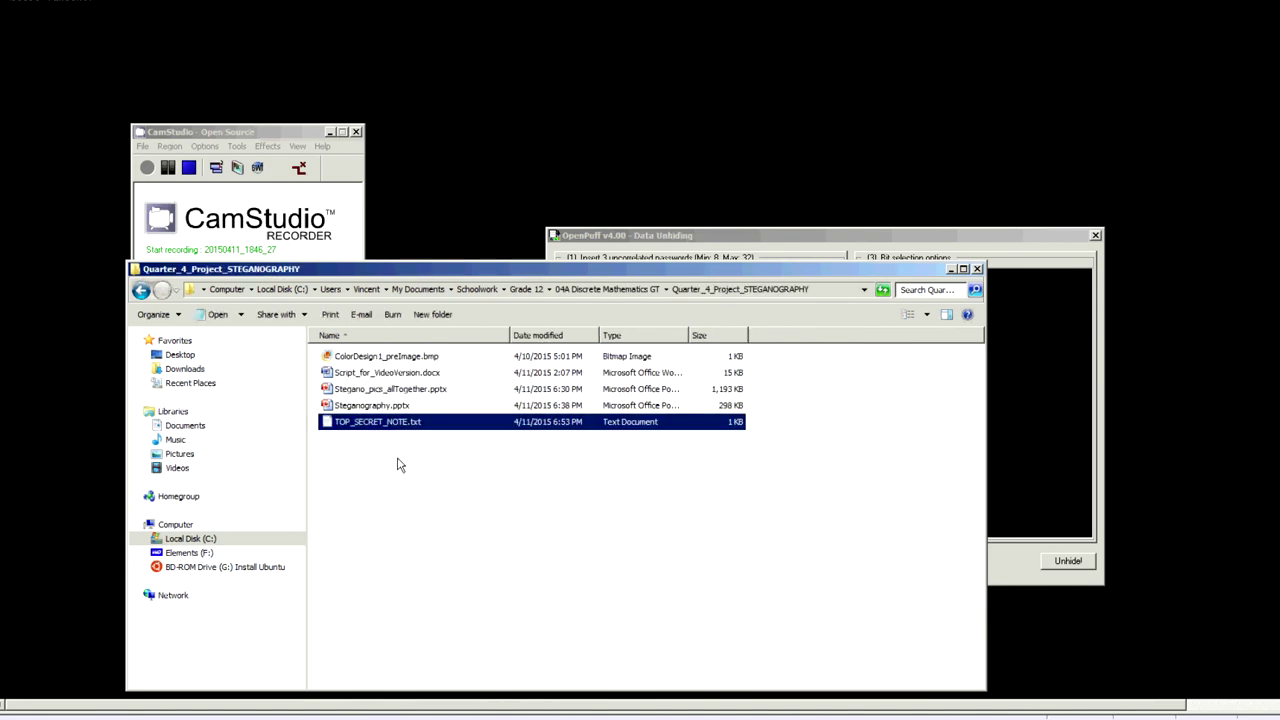
click(502, 489)
drag(508, 446, 318, 425)
click(722, 559)
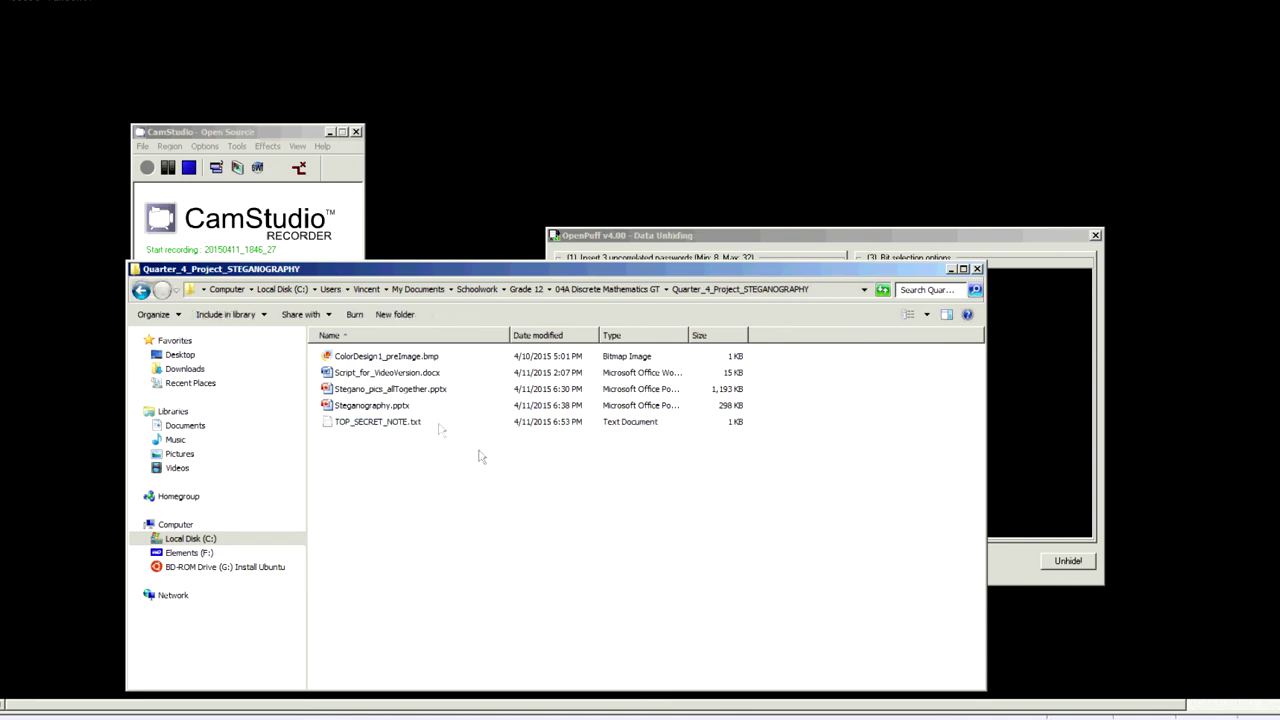
double_click(395, 425)
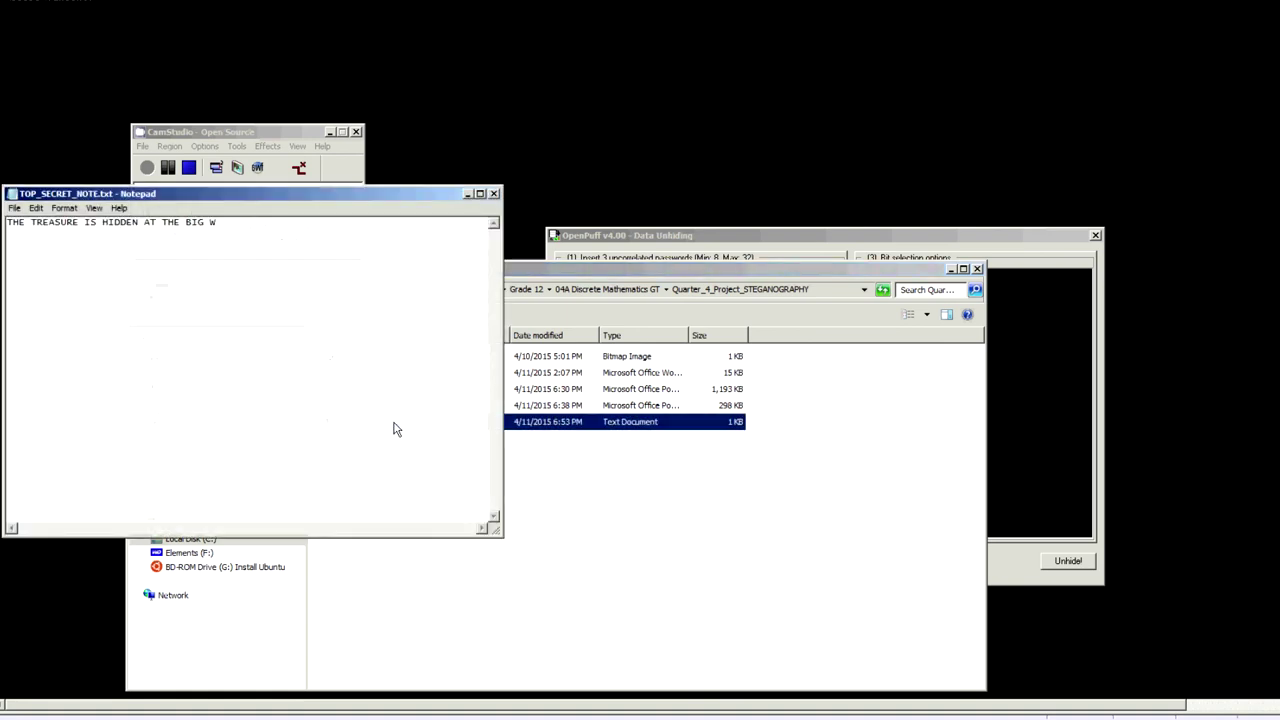